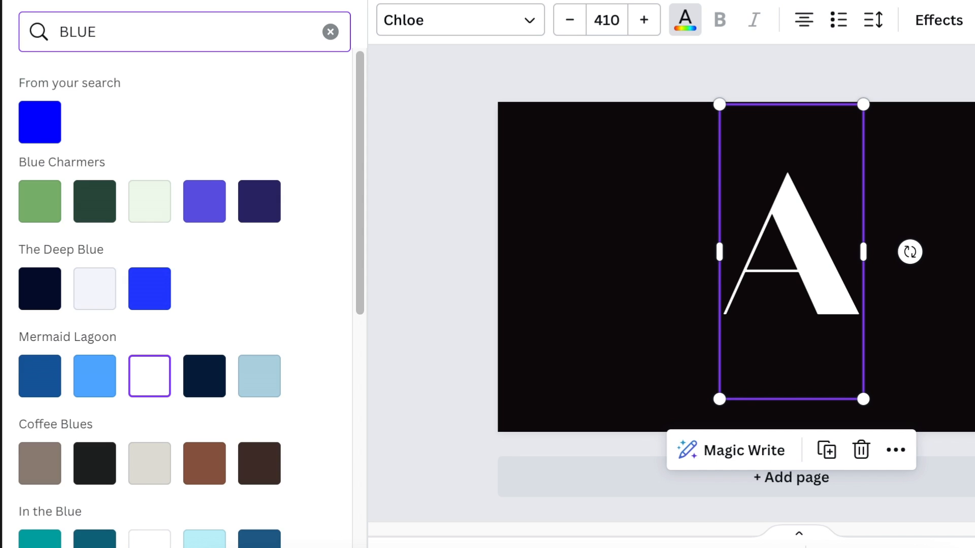
# - Recolor the letter A with the turquoise swatch from the Berry Blues palette
pyautogui.scroll(-8, 180, 340)
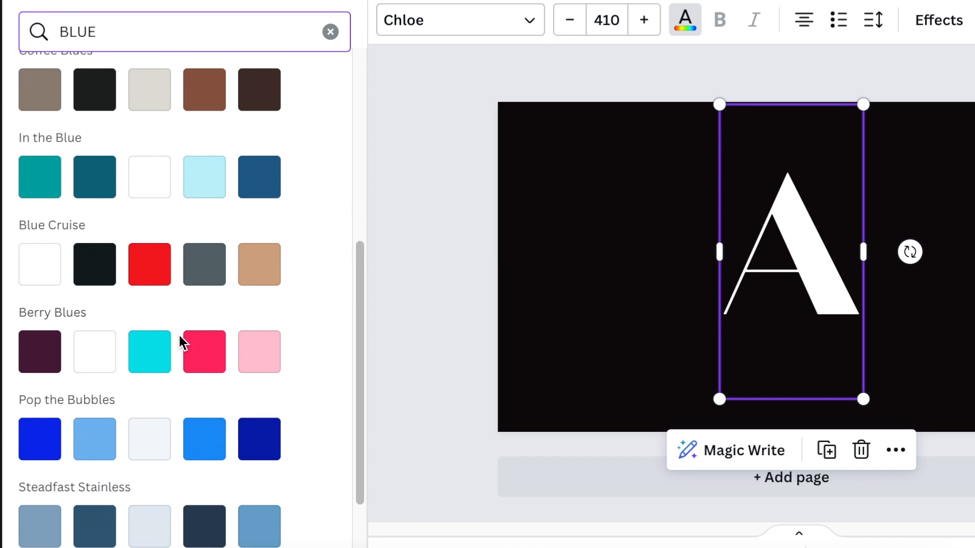
pyautogui.scroll(-2, 171, 343)
pyautogui.click(150, 219)
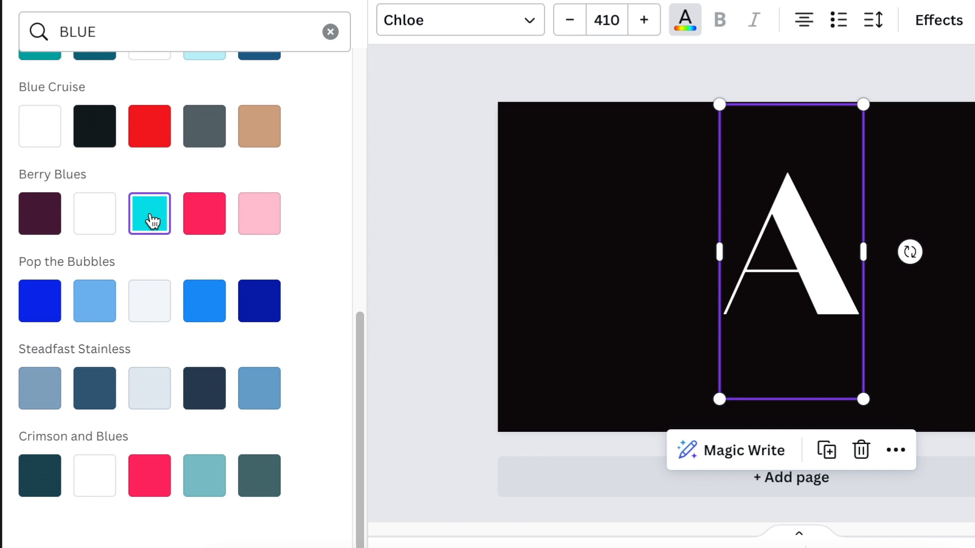
pyautogui.click(602, 385)
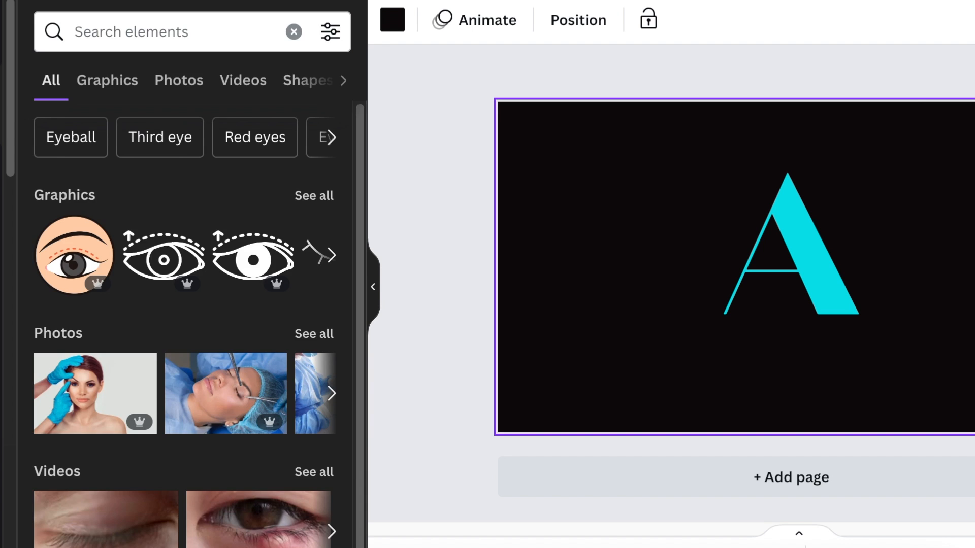
# - Search the elements library for "EYE SHAPE" and show all matching graphics
pyautogui.click(133, 30)
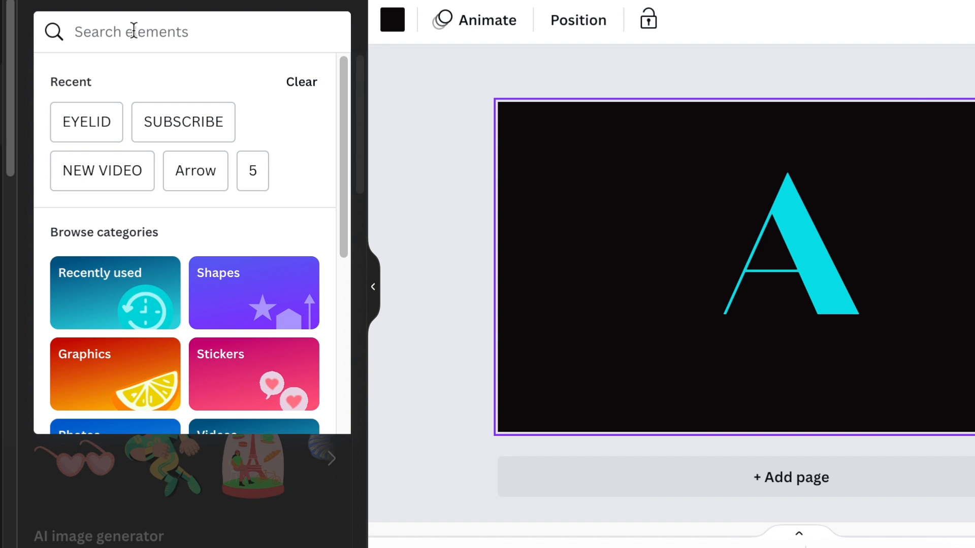
pyautogui.write('EYE')
pyautogui.press('Return')
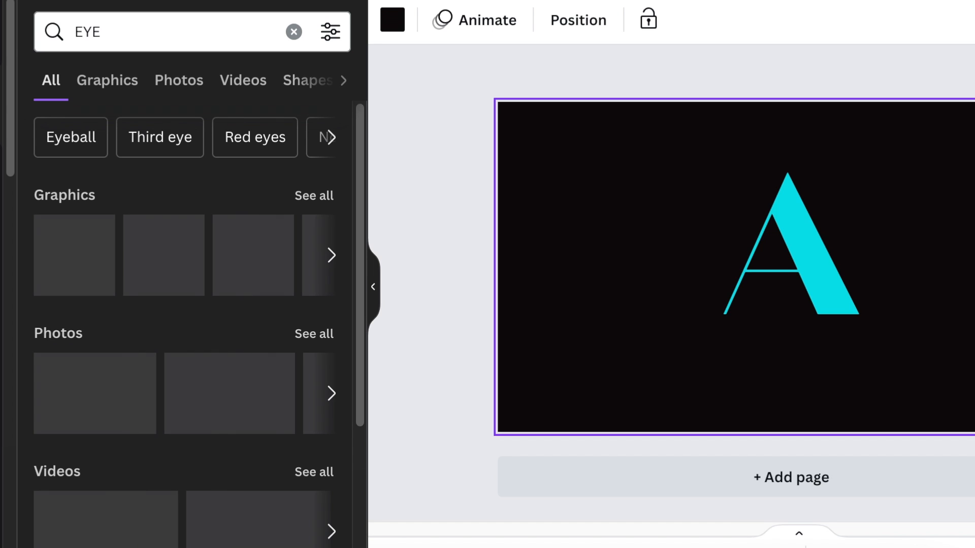
pyautogui.click(138, 32)
pyautogui.write('SHAL')
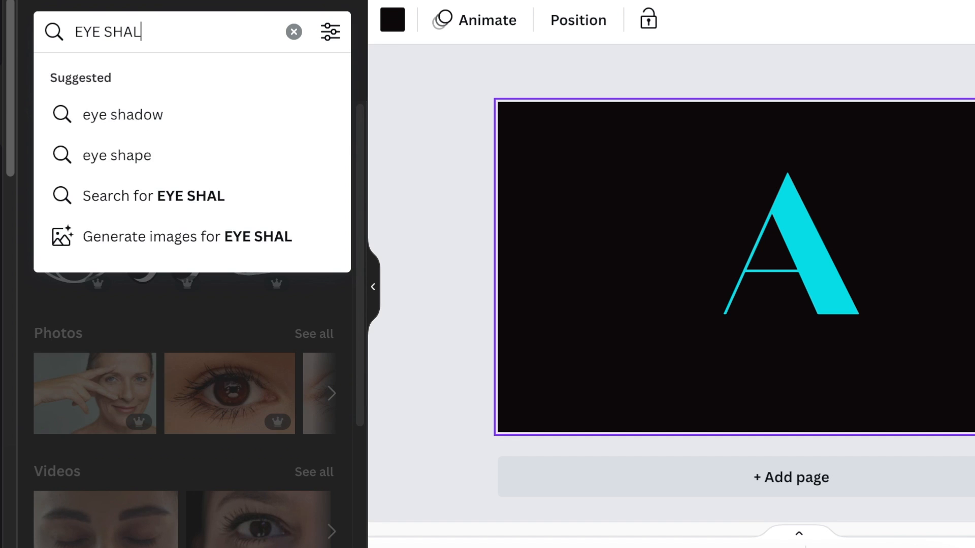
pyautogui.press('BackSpace')
pyautogui.write('PA')
pyautogui.press('BackSpace')
pyautogui.write('E')
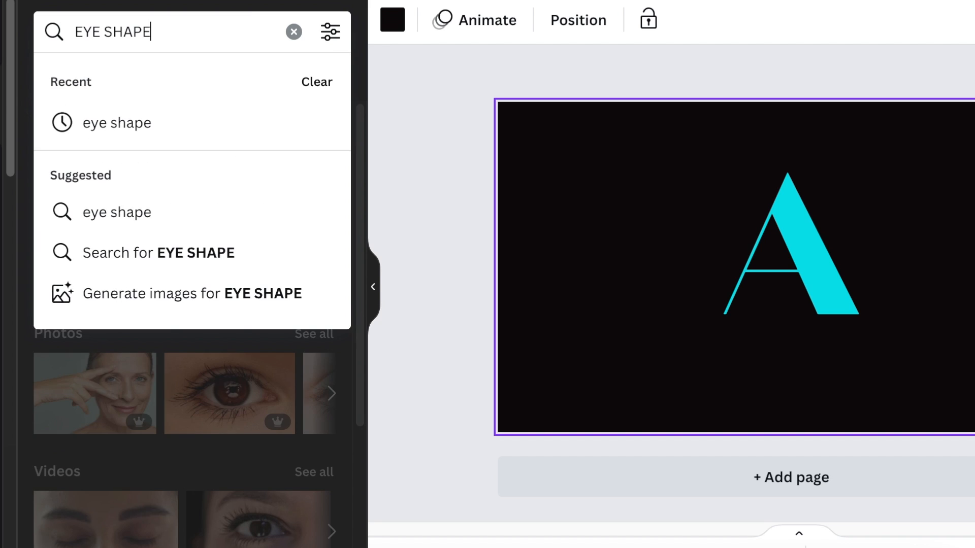
pyautogui.press('Return')
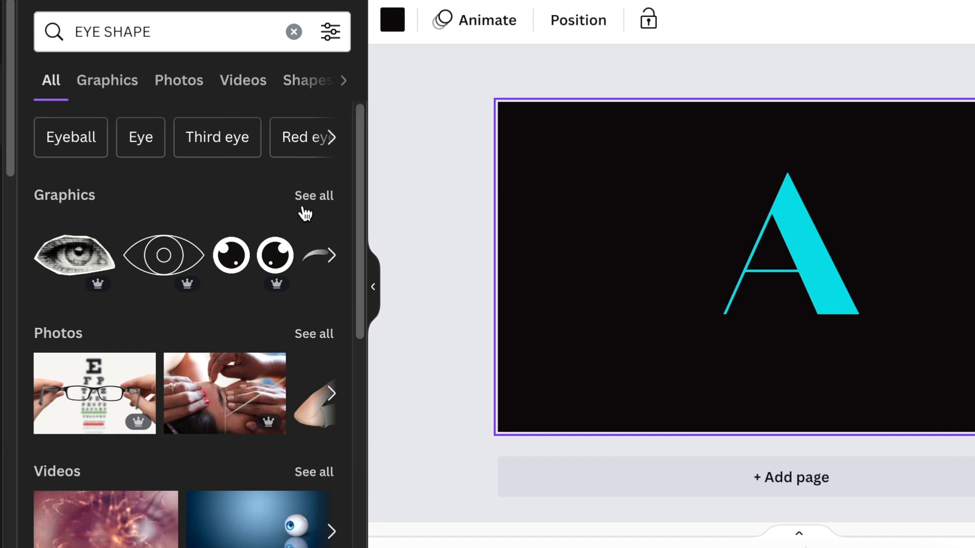
pyautogui.click(314, 197)
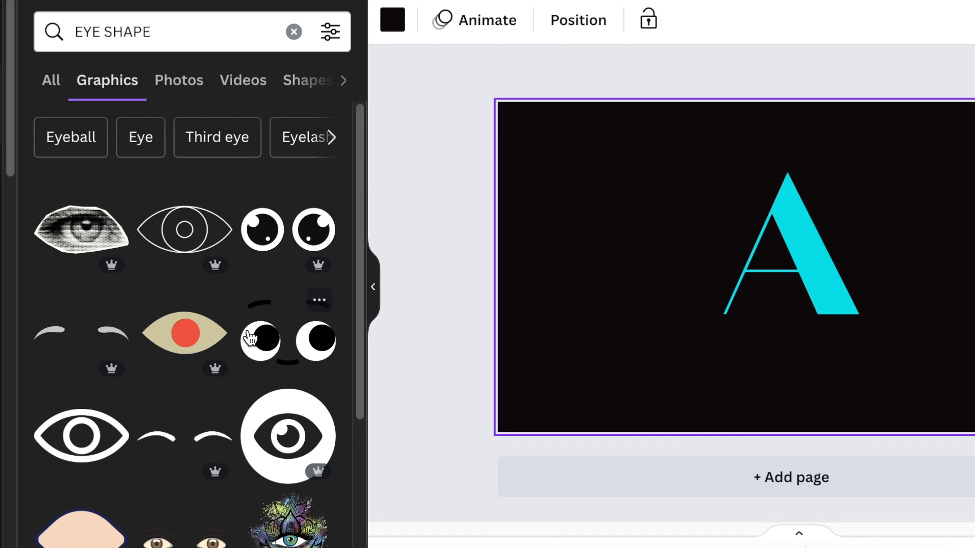
# - Add the curved turquoise Eye Arrow graphic from the eye shape results to the page
pyautogui.scroll(-3, 250, 338)
pyautogui.scroll(-7, 250, 338)
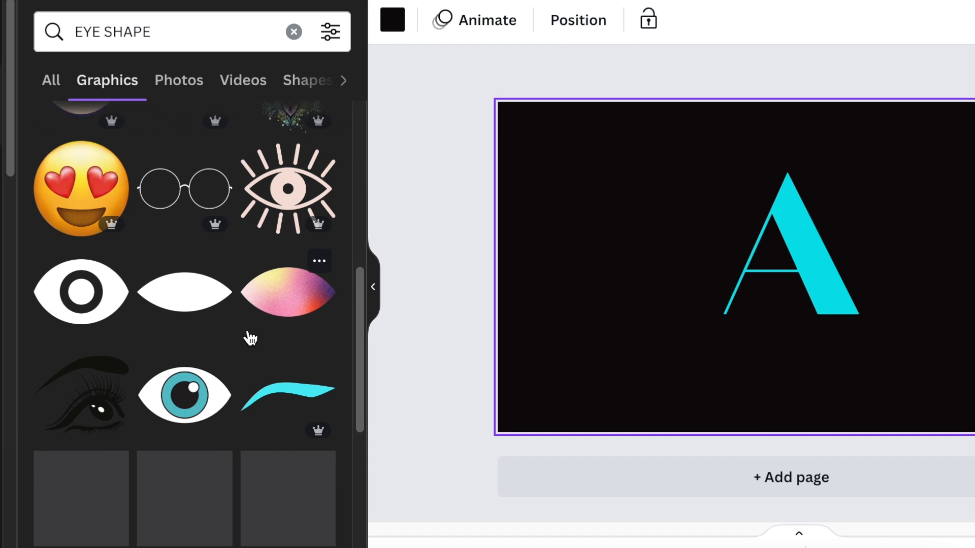
pyautogui.click(319, 296)
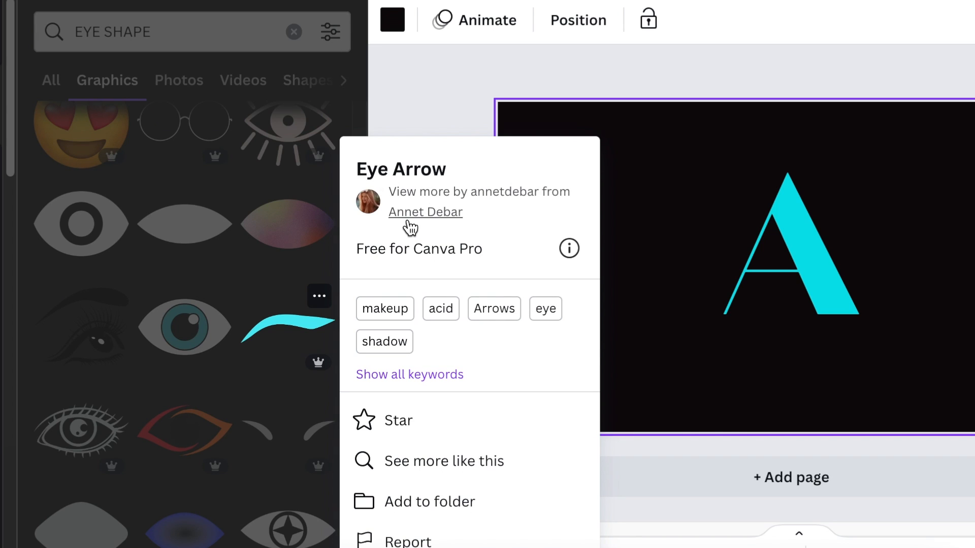
pyautogui.click(280, 323)
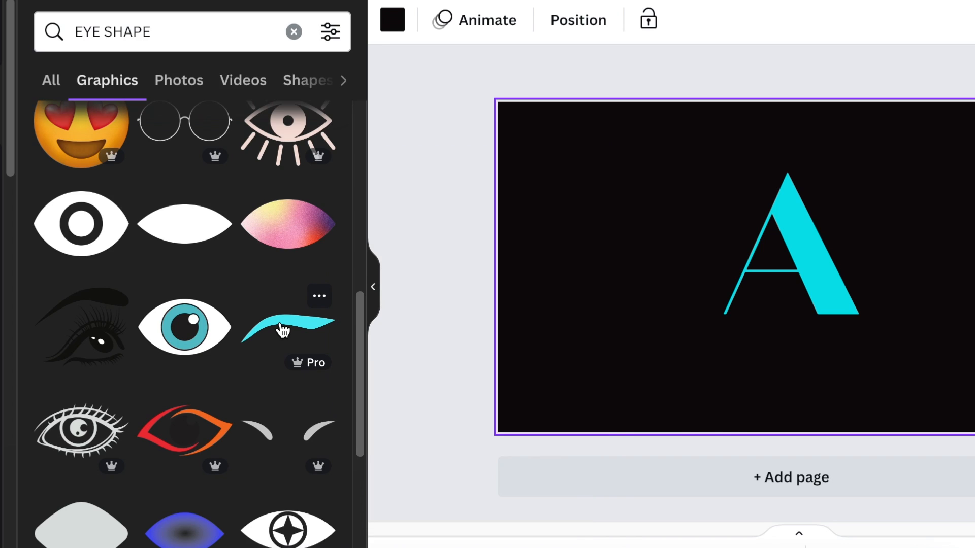
pyautogui.click(278, 325)
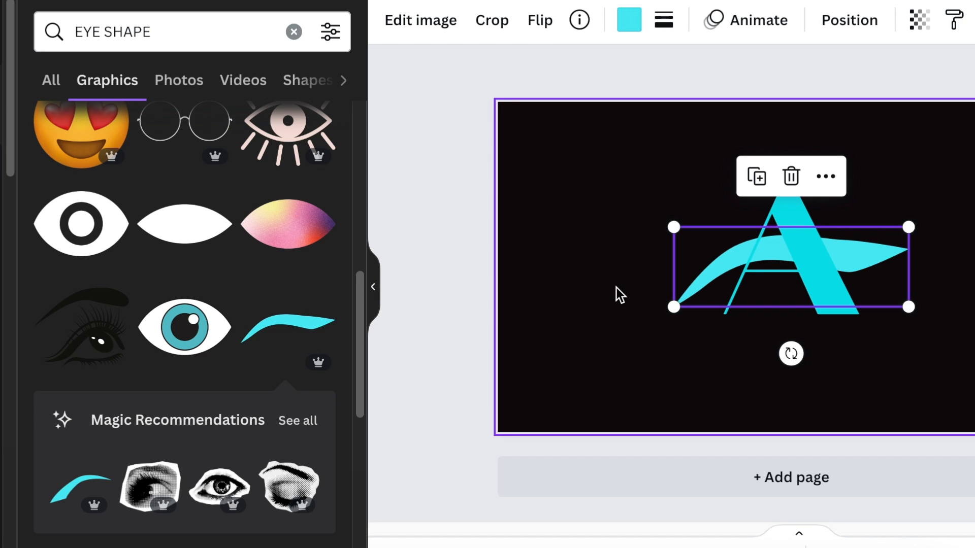
# - Change the curved graphic's color to red
pyautogui.click(625, 25)
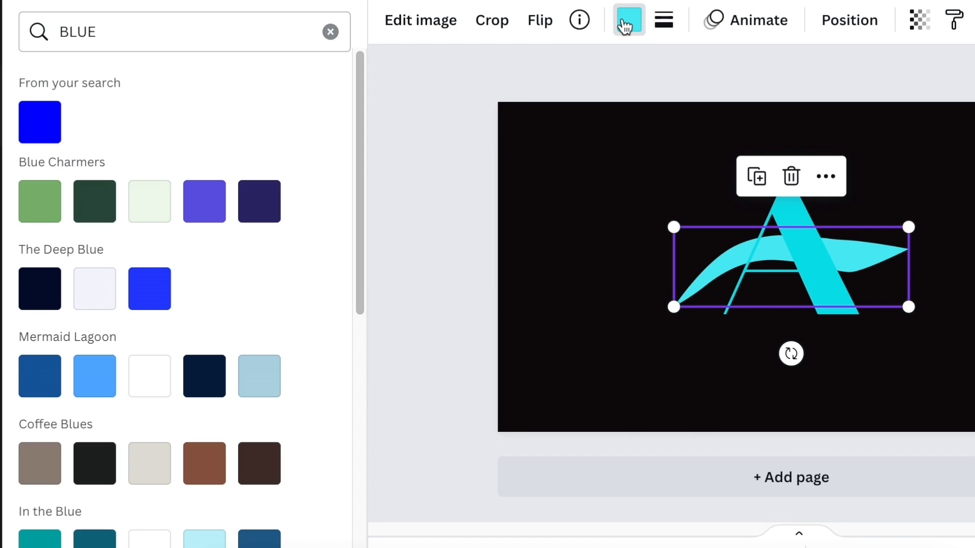
pyautogui.click(331, 32)
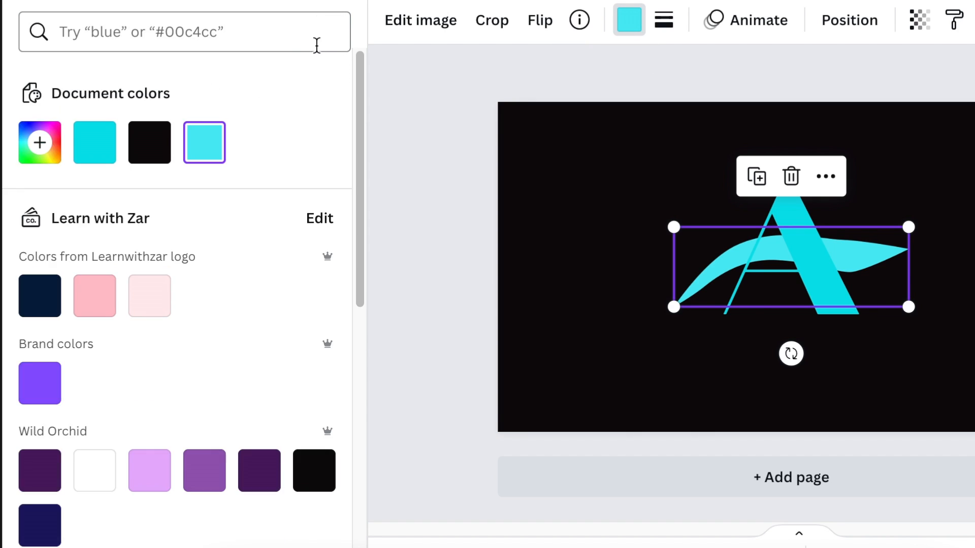
pyautogui.scroll(-10, 278, 246)
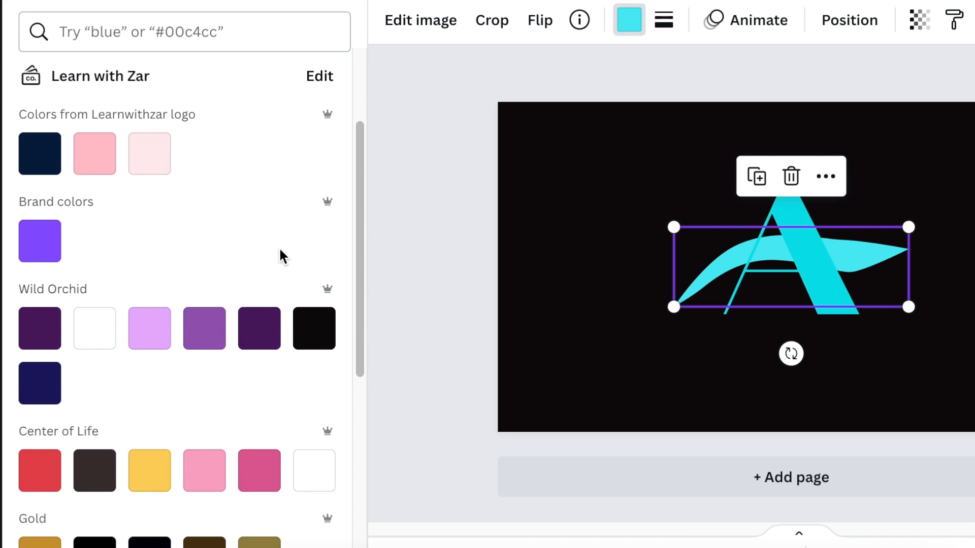
pyautogui.click(39, 370)
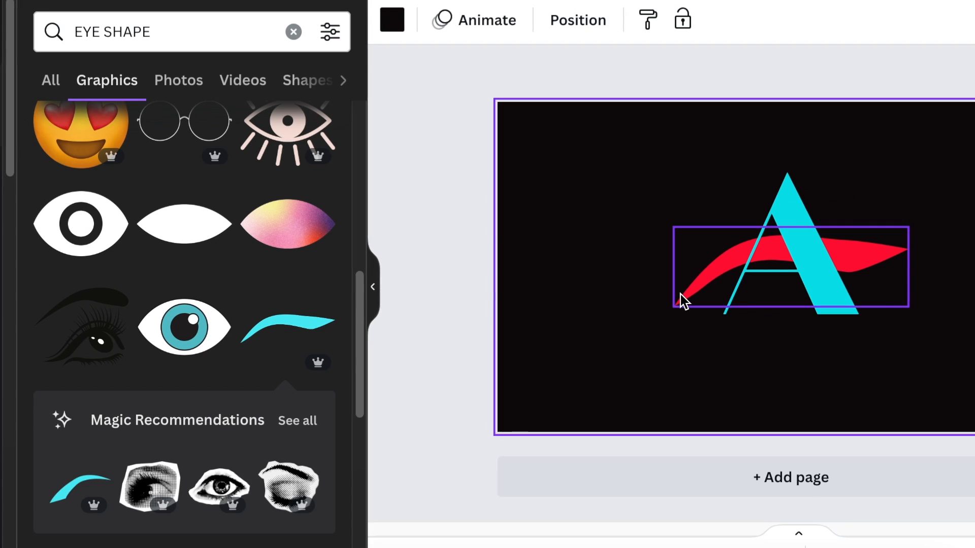
# - Rotate the red swoosh into a steep diagonal and place it along the thin stroke of the letter A
pyautogui.click(679, 296)
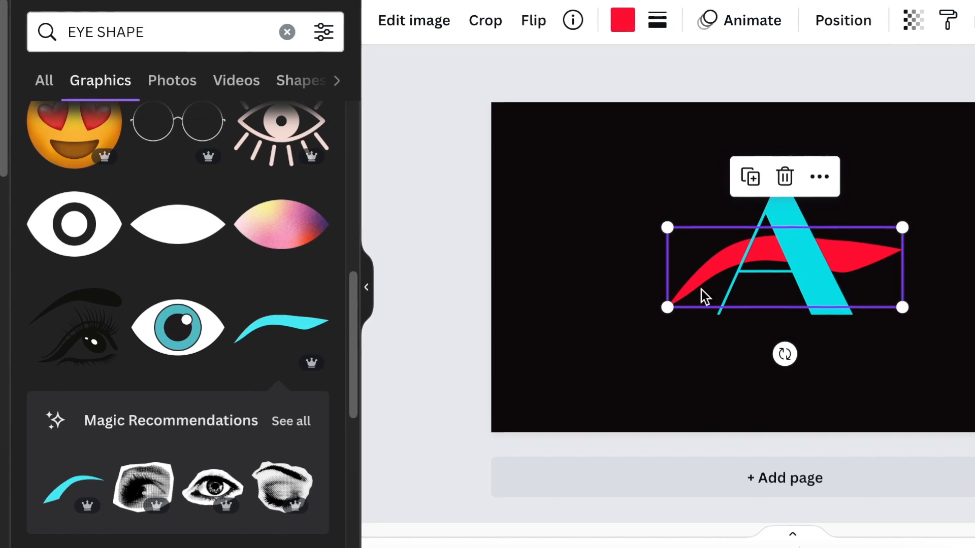
pyautogui.moveTo(880, 229); pyautogui.dragTo(858, 237)
pyautogui.moveTo(697, 359); pyautogui.dragTo(610, 303)
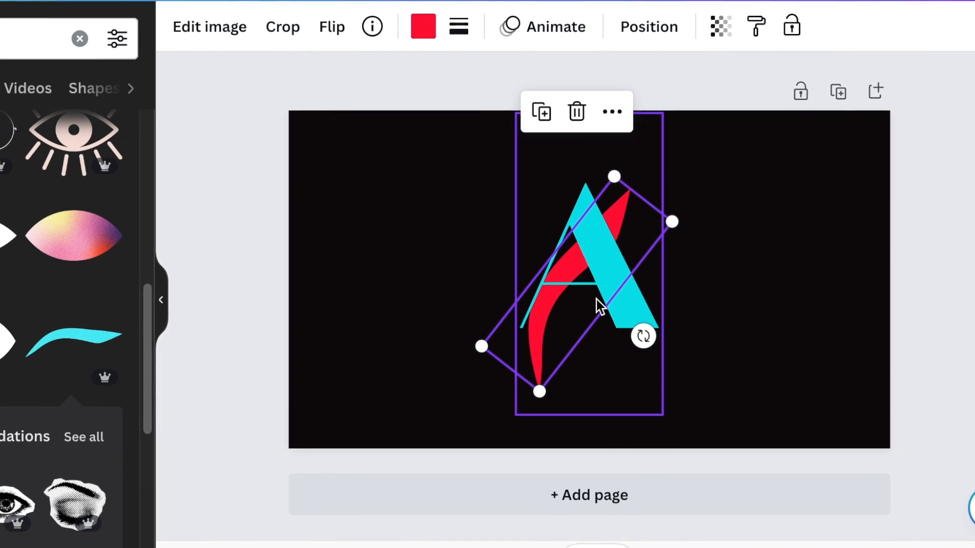
pyautogui.moveTo(588, 217); pyautogui.dragTo(559, 191)
pyautogui.moveTo(566, 319); pyautogui.dragTo(562, 315)
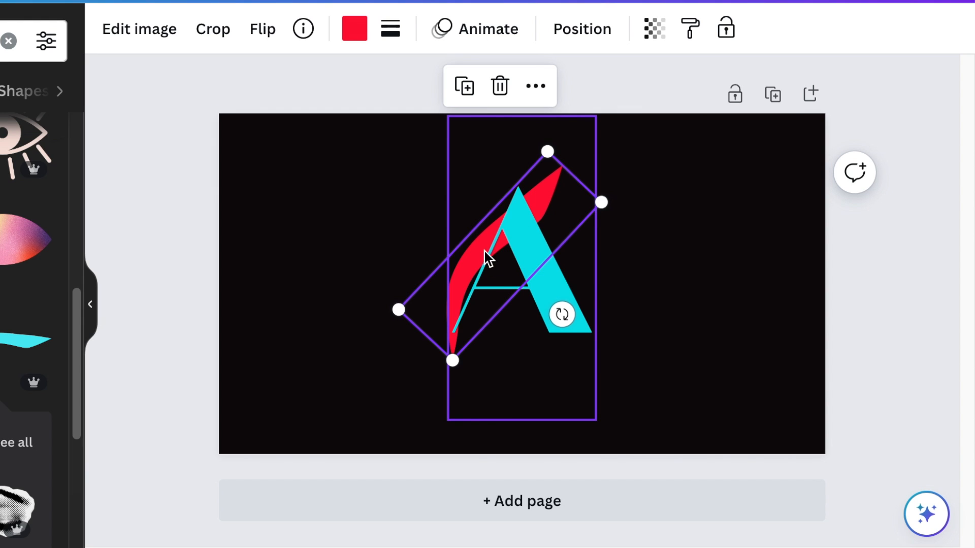
# - Enlarge the red swoosh slightly and place a duplicate of it on the empty area to the right of the letter
pyautogui.click(646, 313)
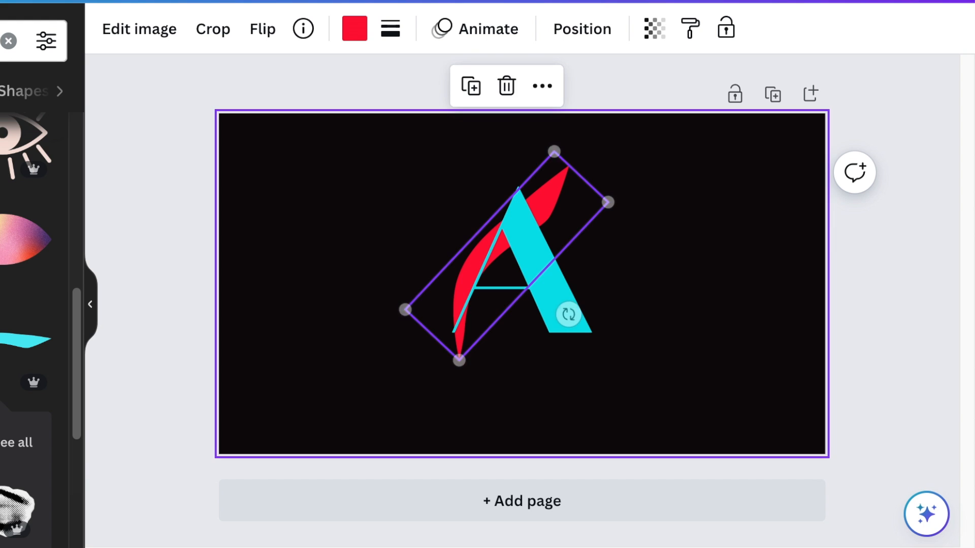
pyautogui.moveTo(405, 310)
pyautogui.mouseDown()
pyautogui.moveTo(390, 319)
pyautogui.moveTo(418, 307)
pyautogui.moveTo(421, 315)
pyautogui.mouseUp()
pyautogui.moveTo(557, 147); pyautogui.dragTo(560, 142)
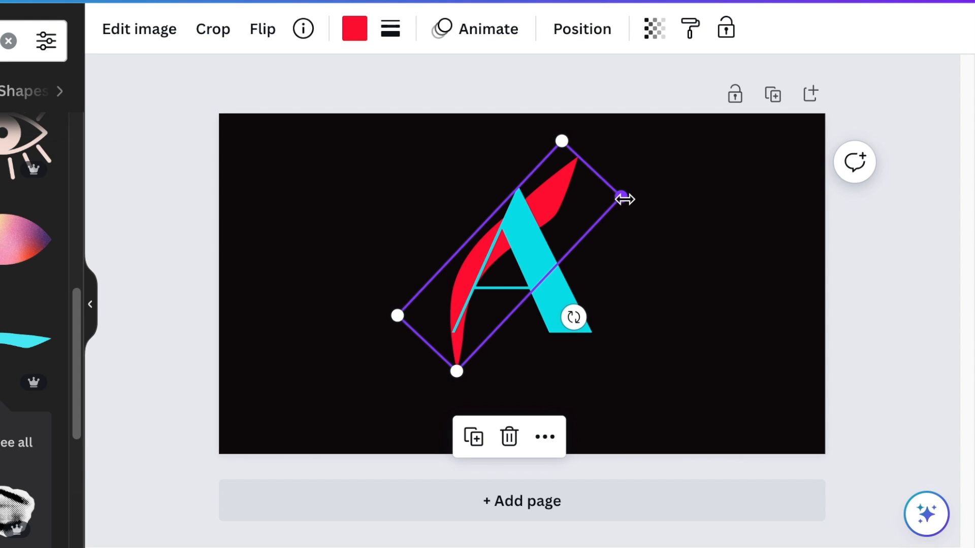
pyautogui.click(479, 443)
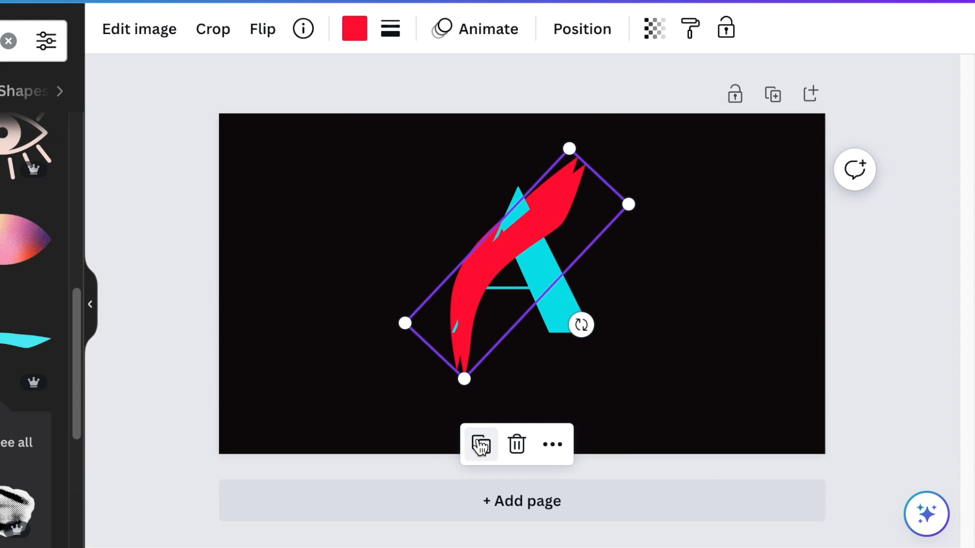
pyautogui.click(548, 195)
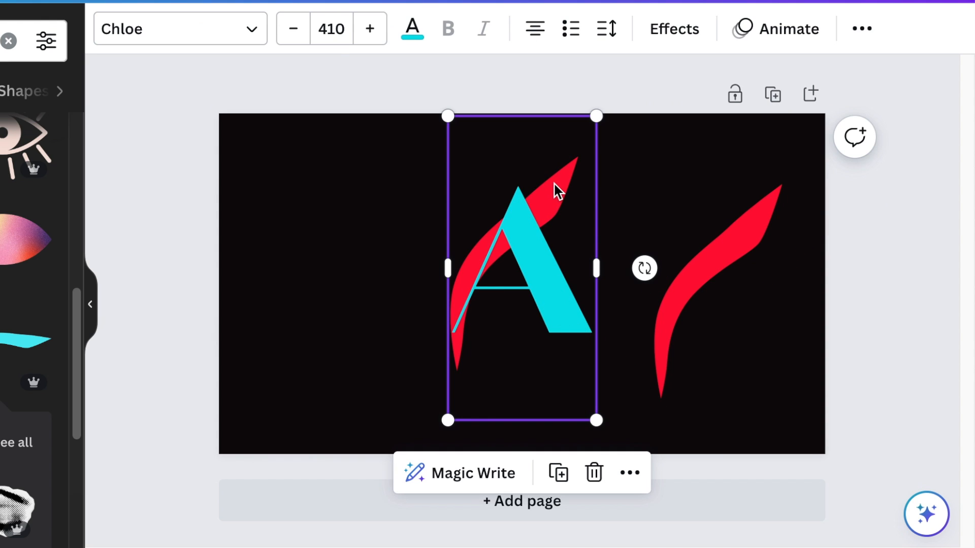
# - Move the original swoosh's layer to the top of the layer stack, in front of the letter A
pyautogui.click(863, 30)
pyautogui.click(721, 80)
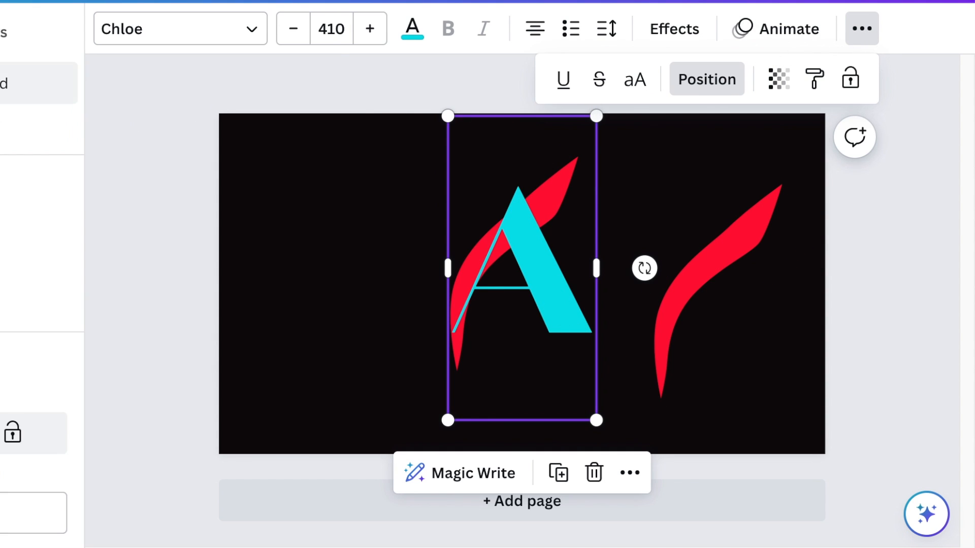
pyautogui.click(616, 181)
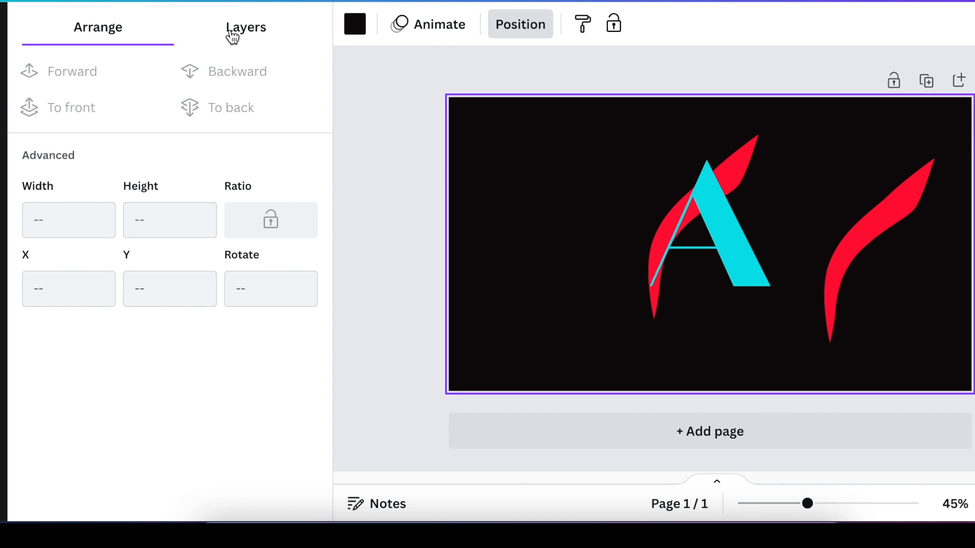
pyautogui.click(235, 31)
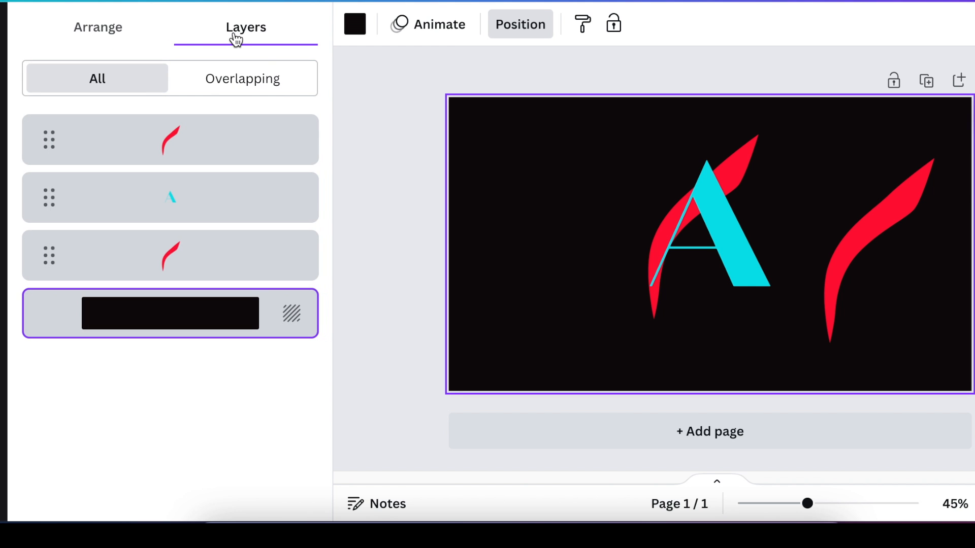
pyautogui.click(205, 267)
pyautogui.moveTo(204, 266); pyautogui.dragTo(203, 133)
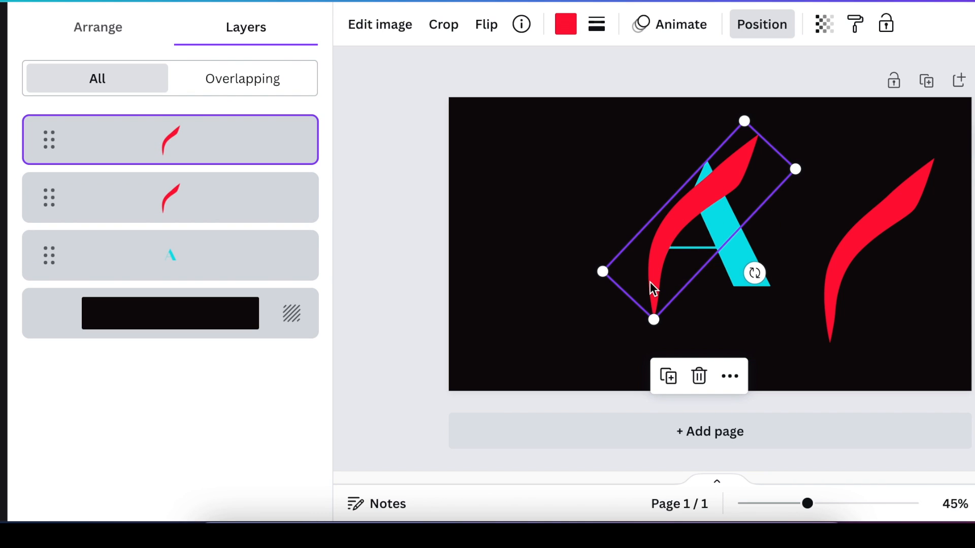
# - Recolor the swoosh over the letter with the black swatch from the Wild Orchid palette
pyautogui.click(567, 26)
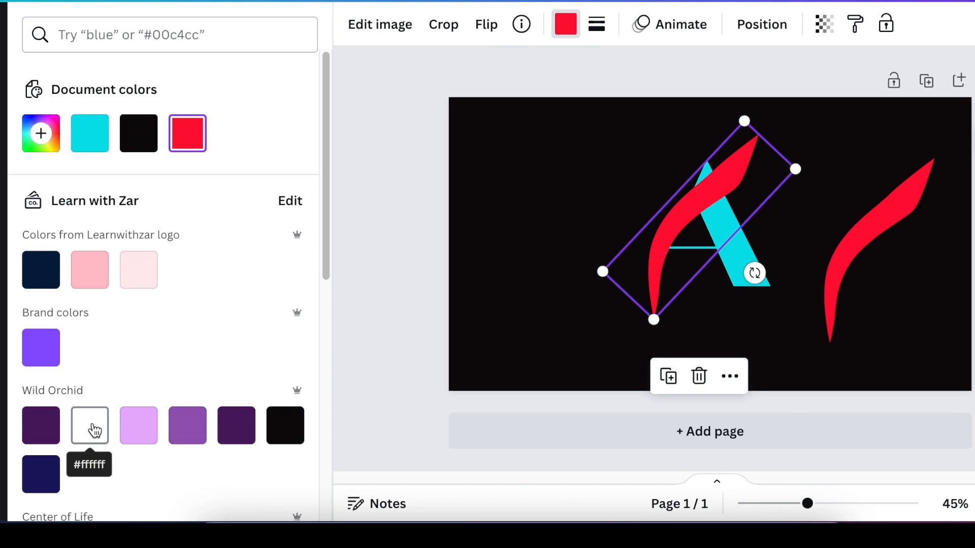
pyautogui.click(271, 425)
pyautogui.scroll(-3, 325, 264)
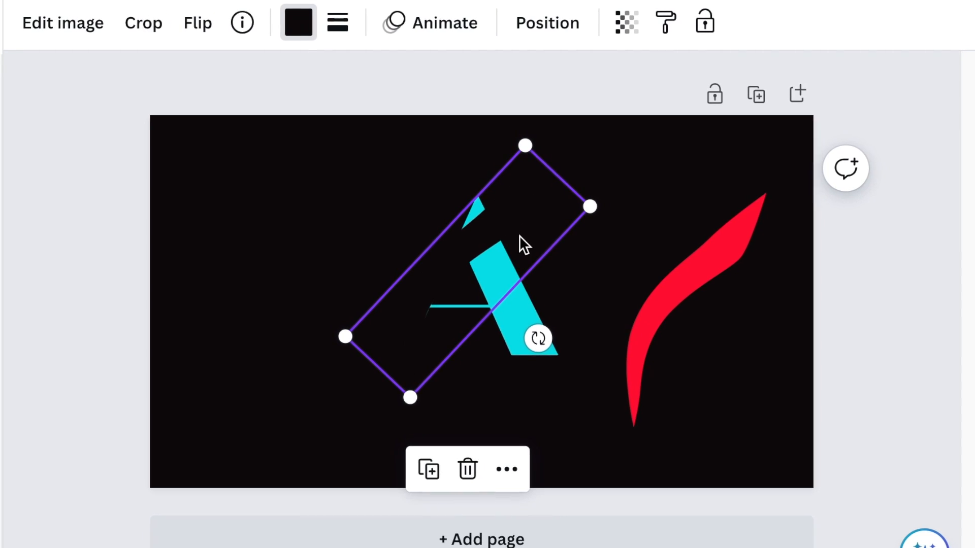
# - Move the red duplicate onto the letter A, slightly below the black swoosh so a thin gap shows
pyautogui.moveTo(688, 316); pyautogui.dragTo(468, 277)
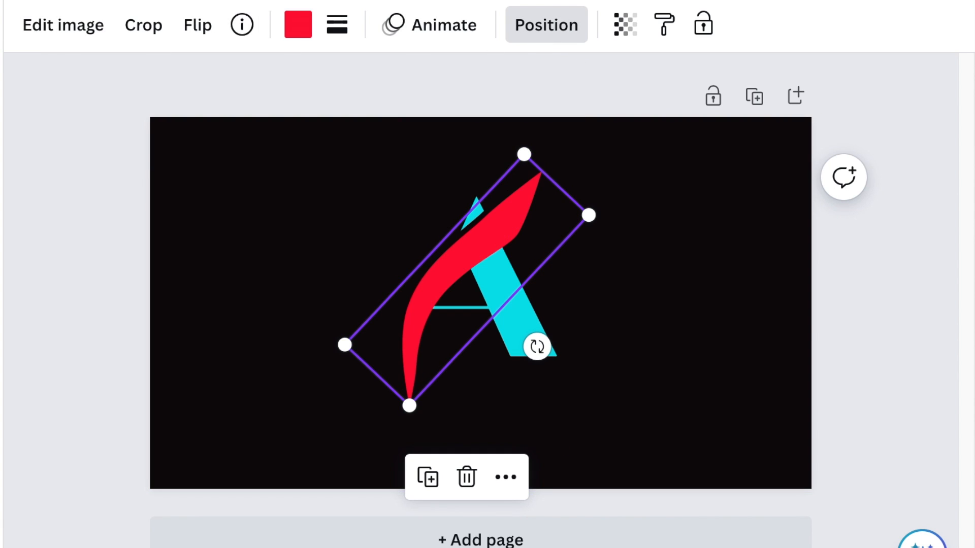
pyautogui.click(675, 330)
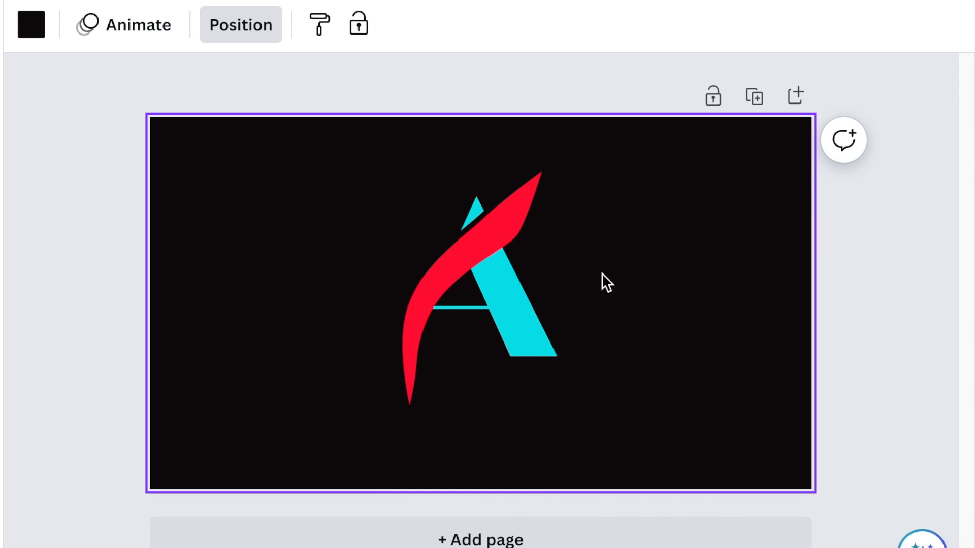
# - Scale the red swoosh down slightly and nudge it upward over the letter
pyautogui.click(533, 218)
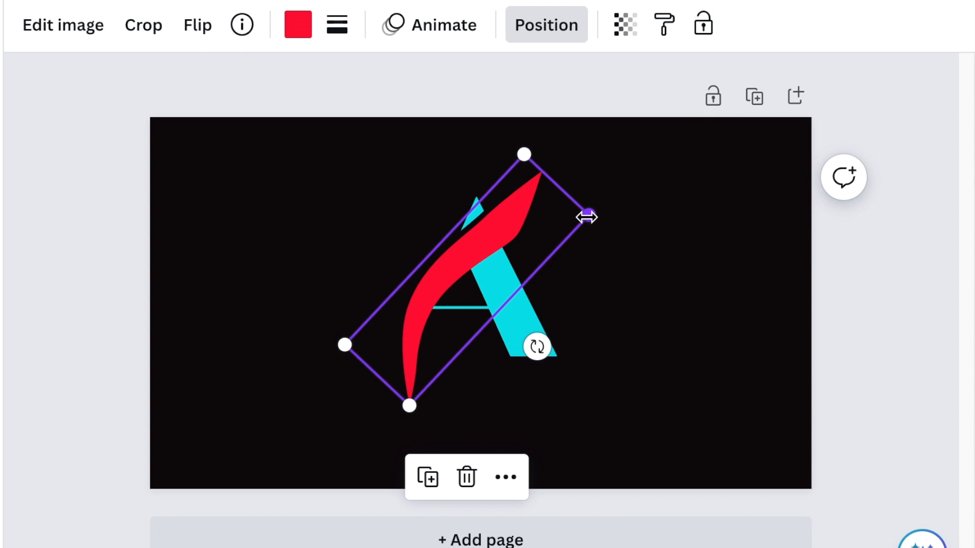
pyautogui.moveTo(585, 216); pyautogui.dragTo(580, 220)
pyautogui.press('Up')
pyautogui.press('Up')
pyautogui.press('Up')
pyautogui.press('Up')
pyautogui.press('Up')
pyautogui.press('Up')
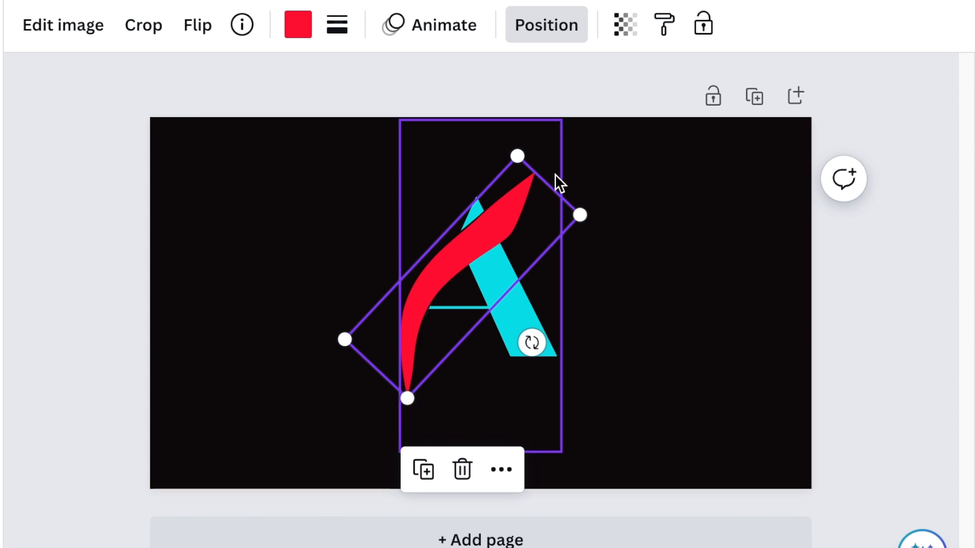
# - Shrink the red swoosh further from its corners and shift it slightly toward the middle of the letter
pyautogui.moveTo(583, 216); pyautogui.dragTo(572, 216)
pyautogui.moveTo(346, 340); pyautogui.dragTo(356, 332)
pyautogui.moveTo(513, 164); pyautogui.dragTo(502, 177)
pyautogui.click(508, 300)
pyautogui.moveTo(447, 269); pyautogui.dragTo(453, 266)
pyautogui.click(636, 405)
# - Scale the black swoosh down slightly and reduce the letter A to font size 391
pyautogui.click(523, 223)
pyautogui.moveTo(591, 209); pyautogui.dragTo(586, 212)
pyautogui.click(483, 239)
pyautogui.click(513, 305)
pyautogui.click(231, 31)
pyautogui.click(231, 32)
pyautogui.click(231, 32)
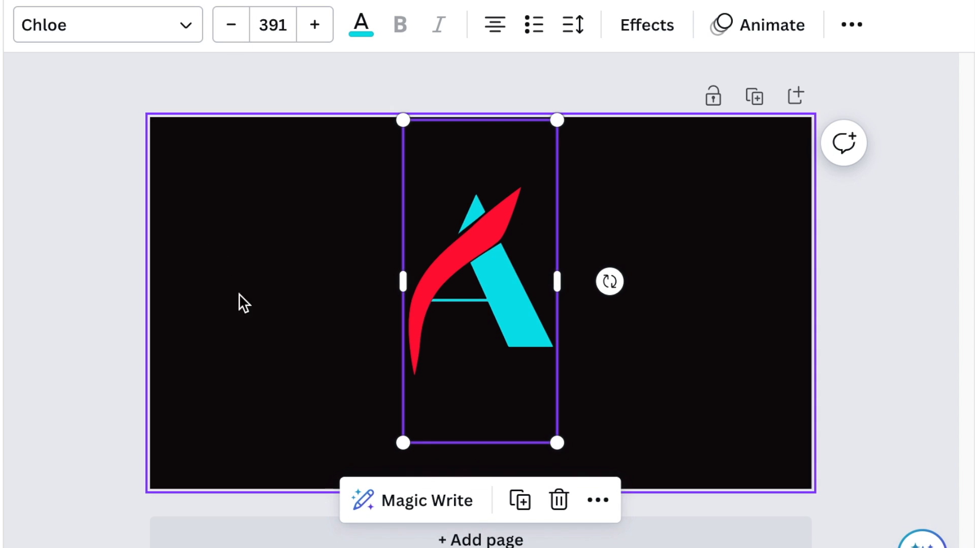
# - Add a text box below the letter A, enlarge it and enter ARCHI-TECH
pyautogui.click(272, 367)
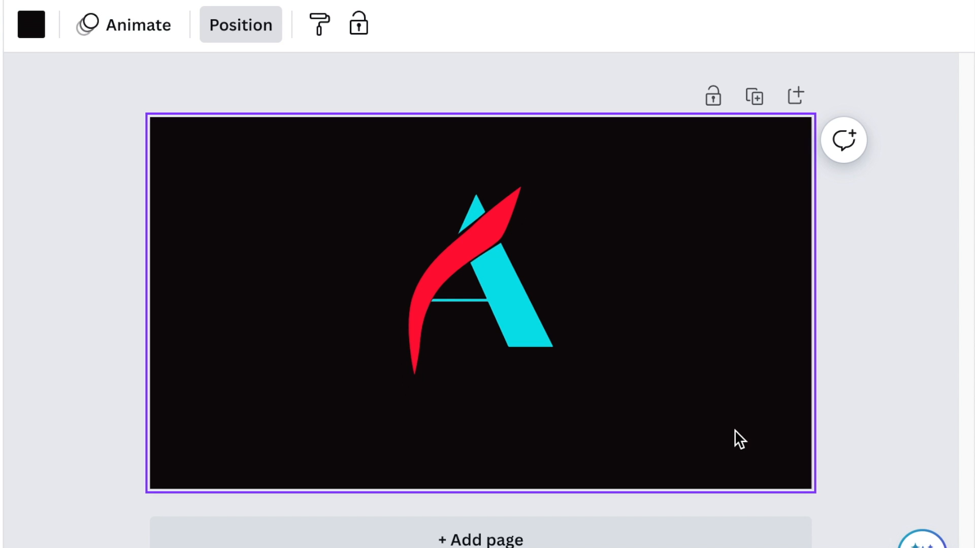
pyautogui.press('t')
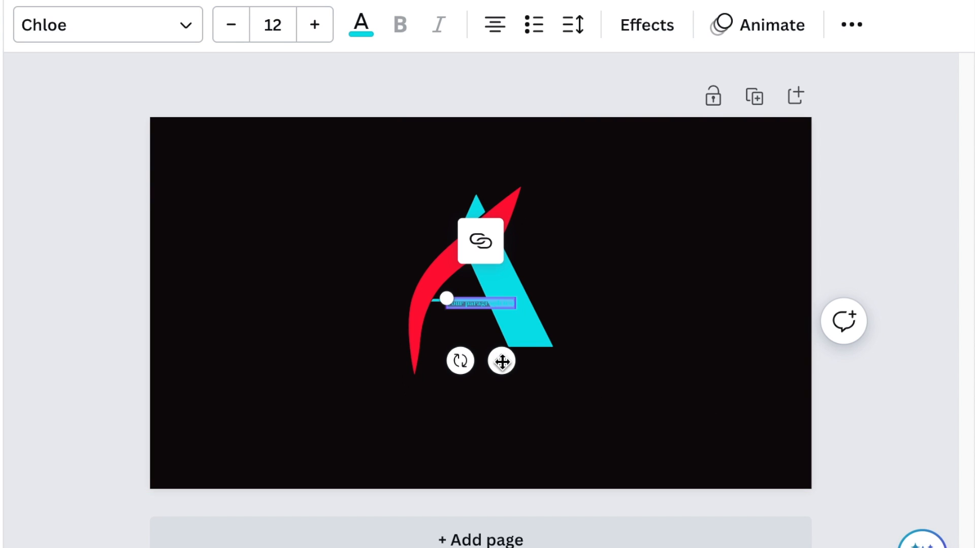
pyautogui.moveTo(500, 361); pyautogui.dragTo(500, 419)
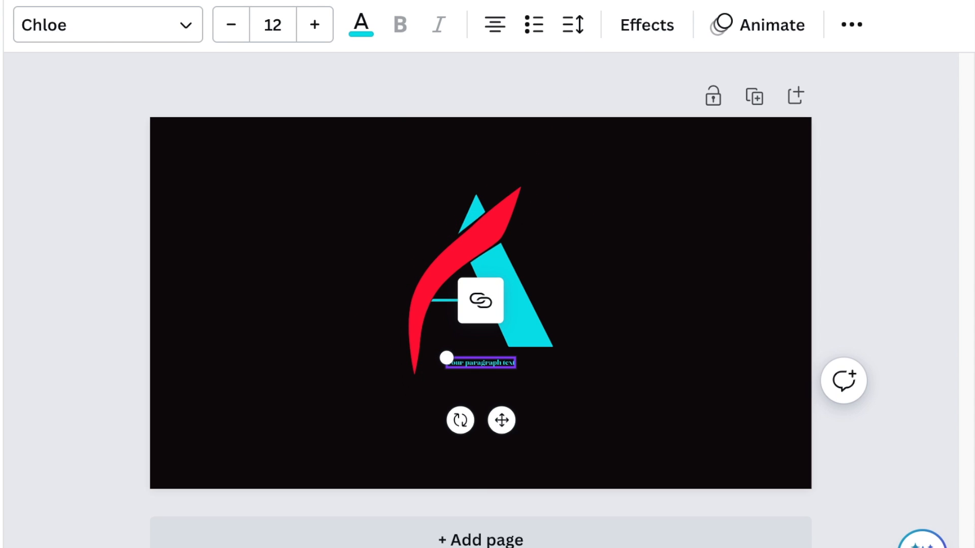
pyautogui.moveTo(445, 357); pyautogui.dragTo(225, 328)
pyautogui.moveTo(385, 417); pyautogui.dragTo(587, 446)
pyautogui.click(518, 382)
pyautogui.write('ARCHI-TECH')
# - Shrink the ARCHI-TECH text slightly and shift it leftward so it sits directly beneath the letter A
pyautogui.moveTo(663, 396); pyautogui.dragTo(621, 386)
pyautogui.moveTo(553, 371); pyautogui.dragTo(499, 364)
pyautogui.press('Left')
pyautogui.press('Left')
pyautogui.press('Left')
pyautogui.press('Left')
pyautogui.press('Left')
pyautogui.press('Left')
pyautogui.press('Left')
pyautogui.press('Left')
pyautogui.press('Left')
pyautogui.press('Left')
pyautogui.press('Left')
pyautogui.click(712, 421)
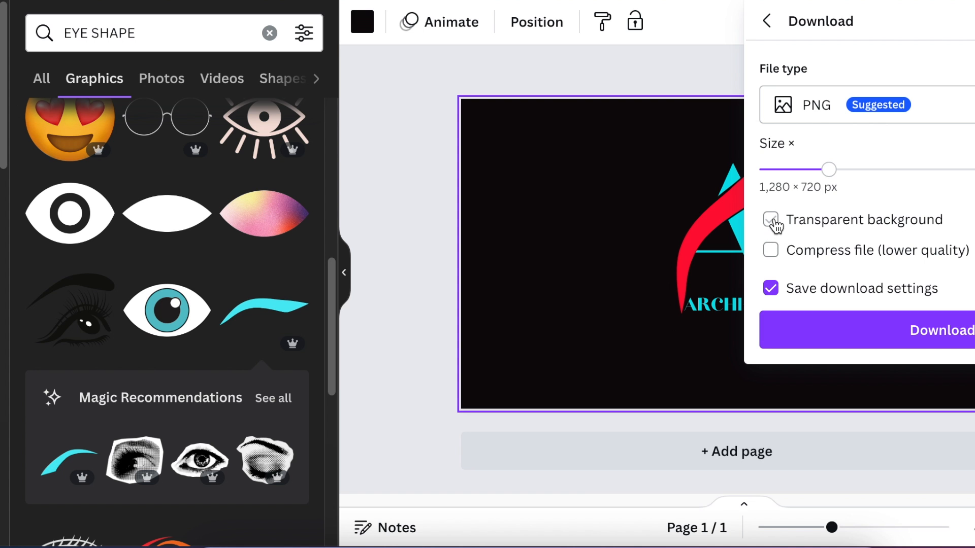
# - Recolor the black background white and apply the same black-to-white change to the swoosh as well
pyautogui.click(545, 182)
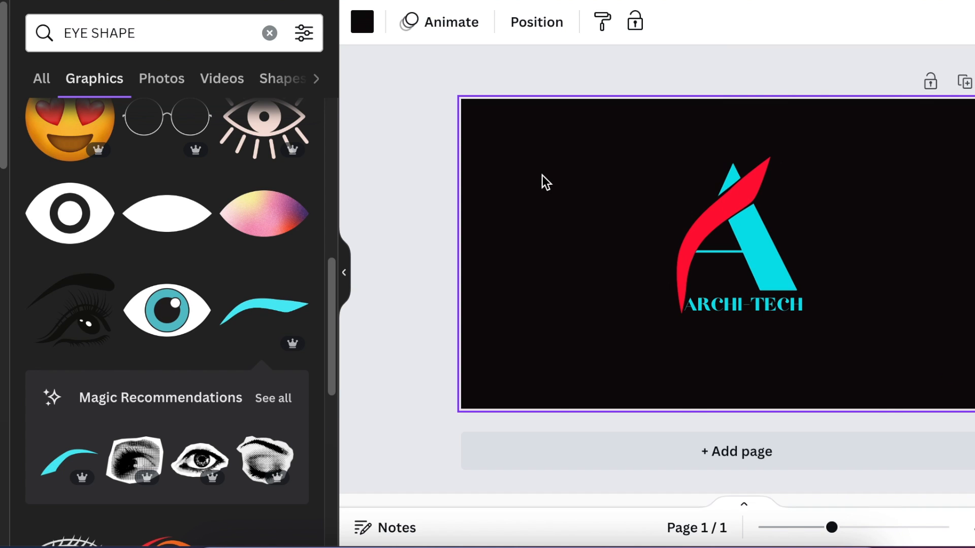
pyautogui.click(356, 33)
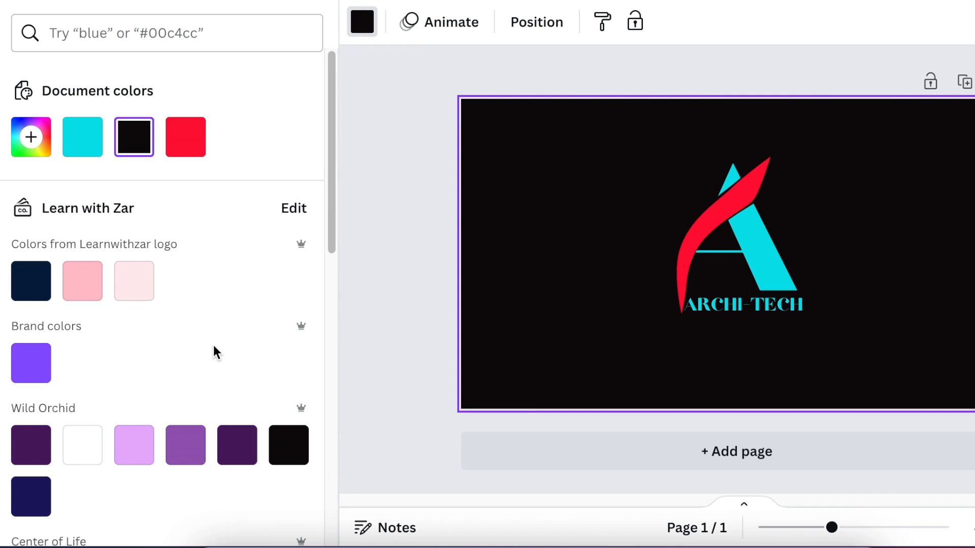
pyautogui.scroll(-3, 218, 361)
pyautogui.click(288, 432)
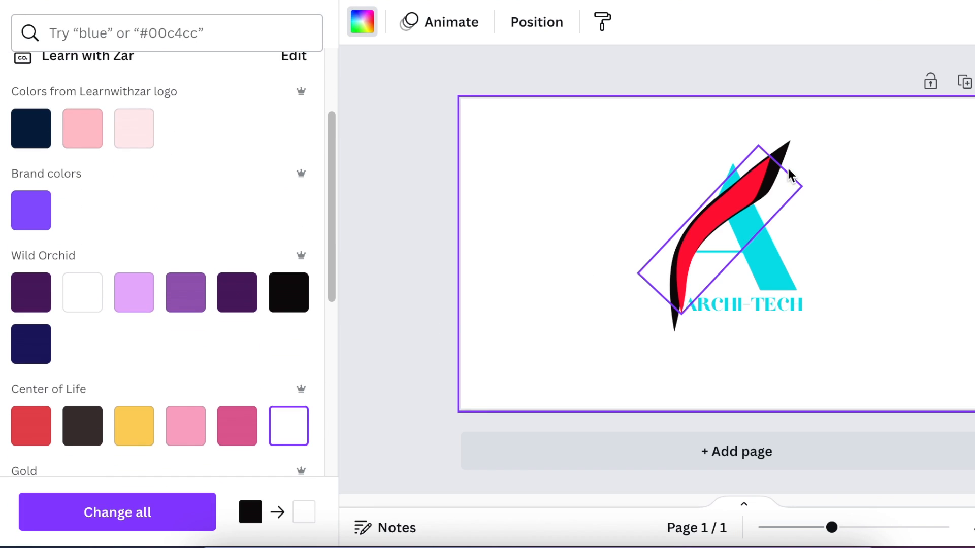
pyautogui.click(174, 515)
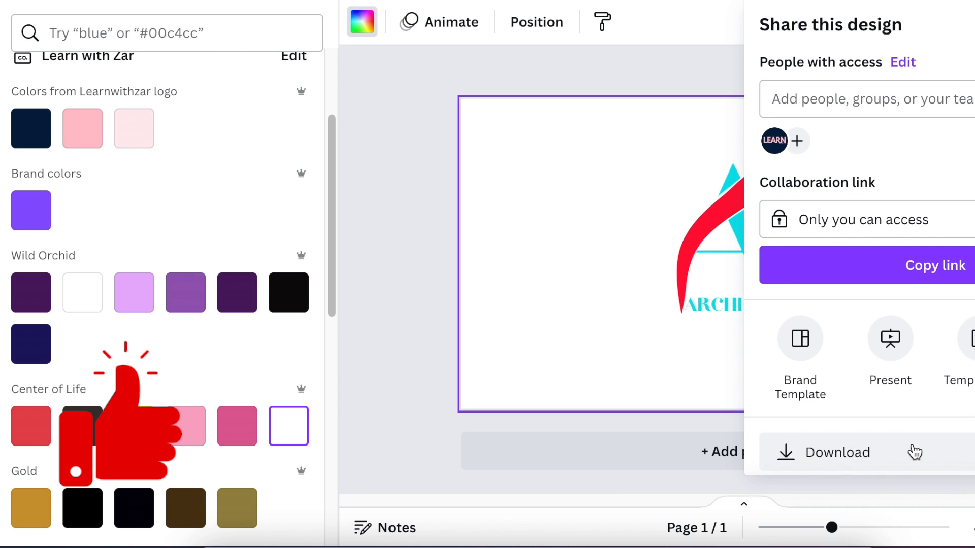
# - Download the logo as a PNG with a transparent background and place that image on a new second page
pyautogui.click(912, 451)
pyautogui.click(785, 222)
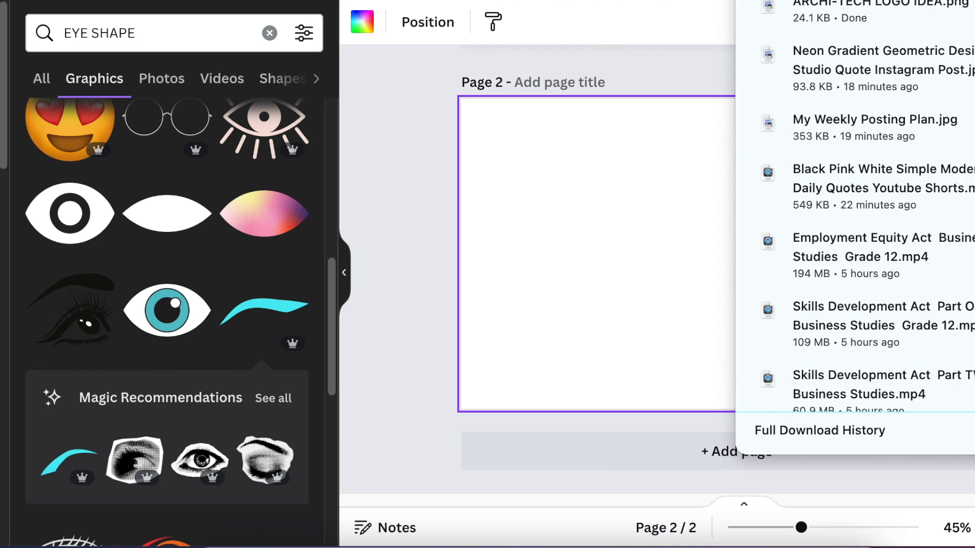
pyautogui.click(629, 284)
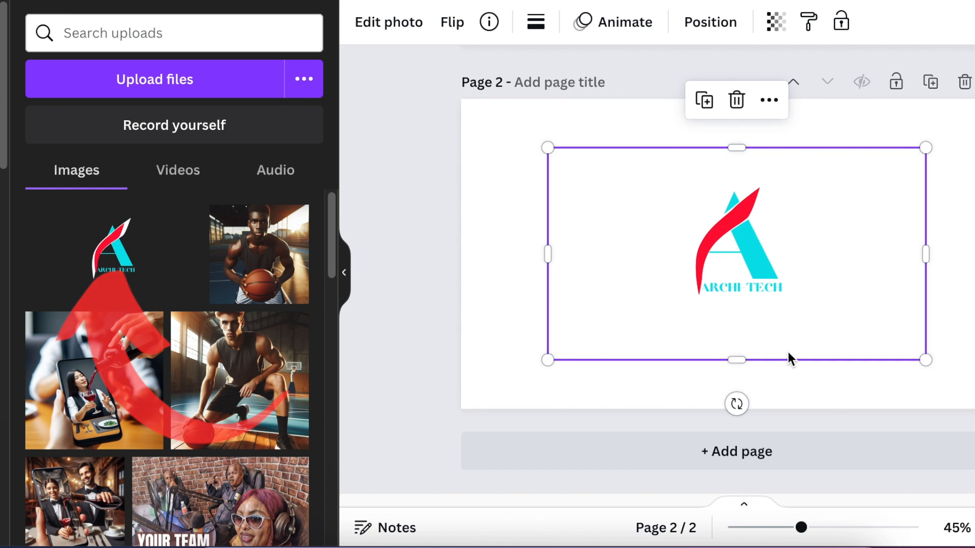
# - Switch photo editing back to the old editor for the logo image
pyautogui.click(390, 29)
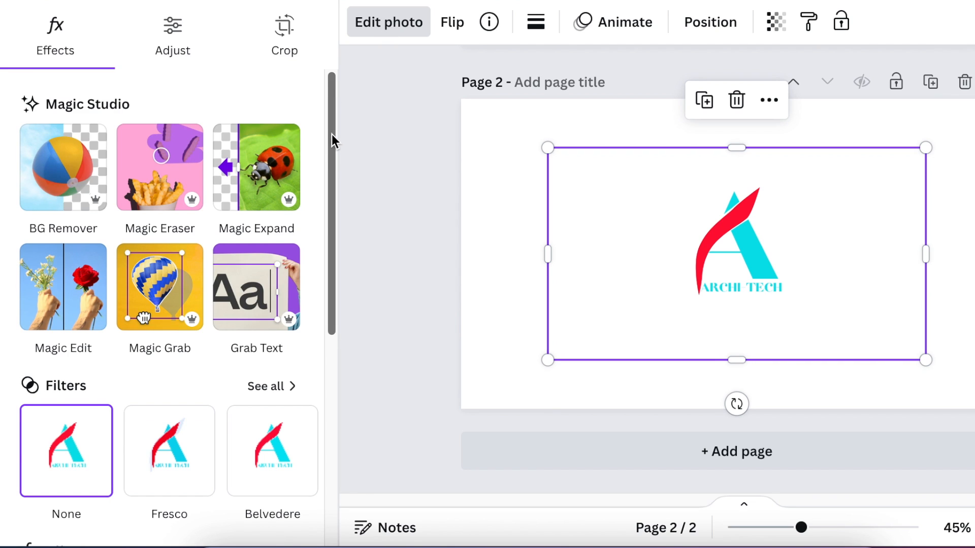
pyautogui.moveTo(331, 134); pyautogui.dragTo(337, 460)
pyautogui.click(246, 478)
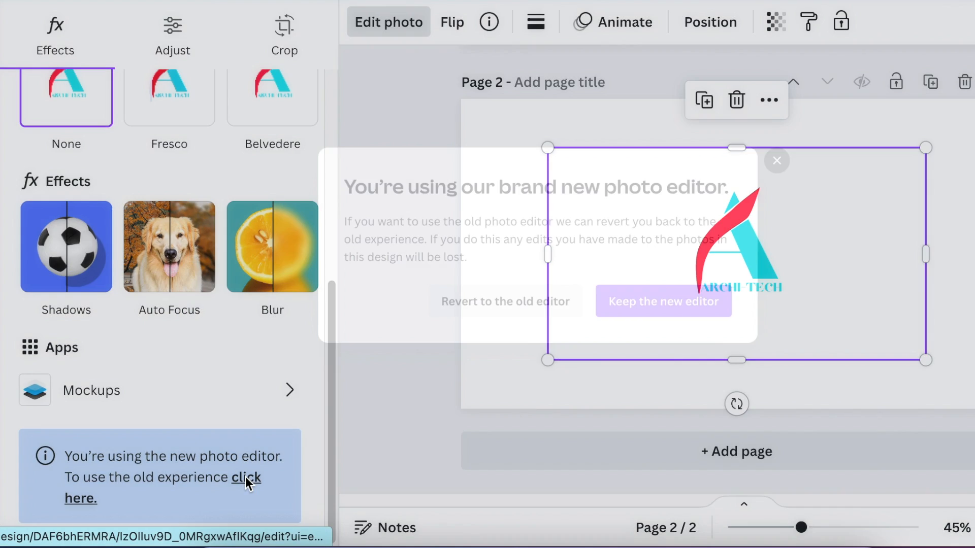
pyautogui.click(532, 310)
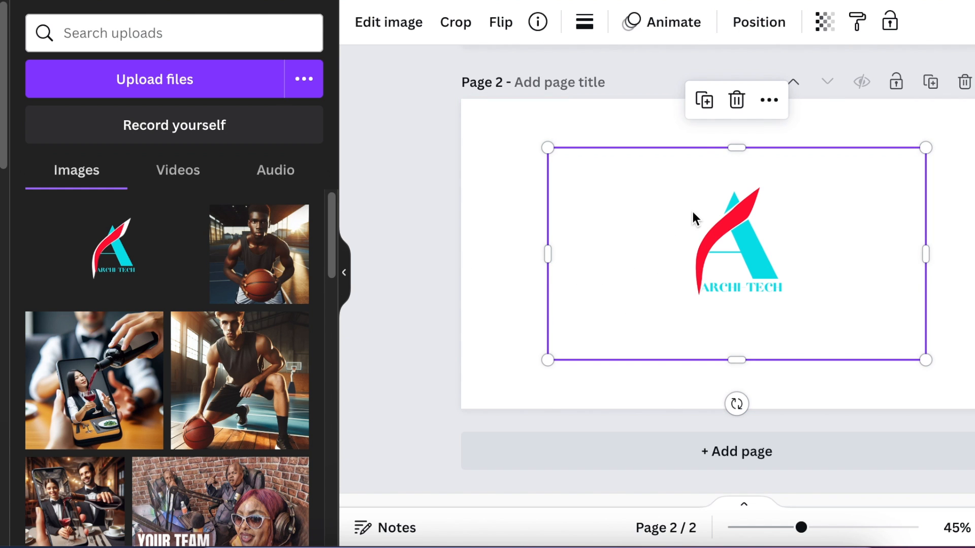
# - Remove the logo image's background with Background Remover, then enlarge the logo to fill most of page 2
pyautogui.click(399, 27)
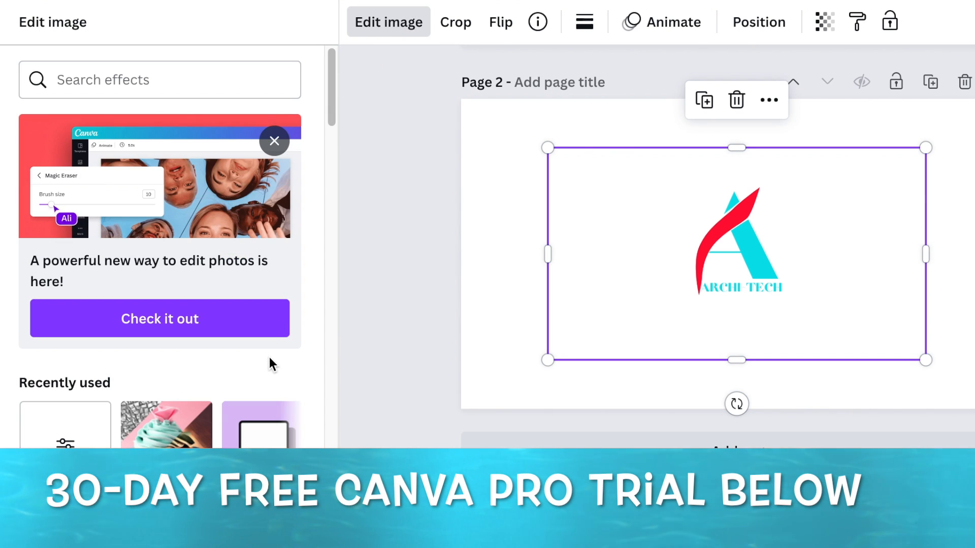
pyautogui.moveTo(333, 108); pyautogui.dragTo(341, 193)
pyautogui.click(101, 123)
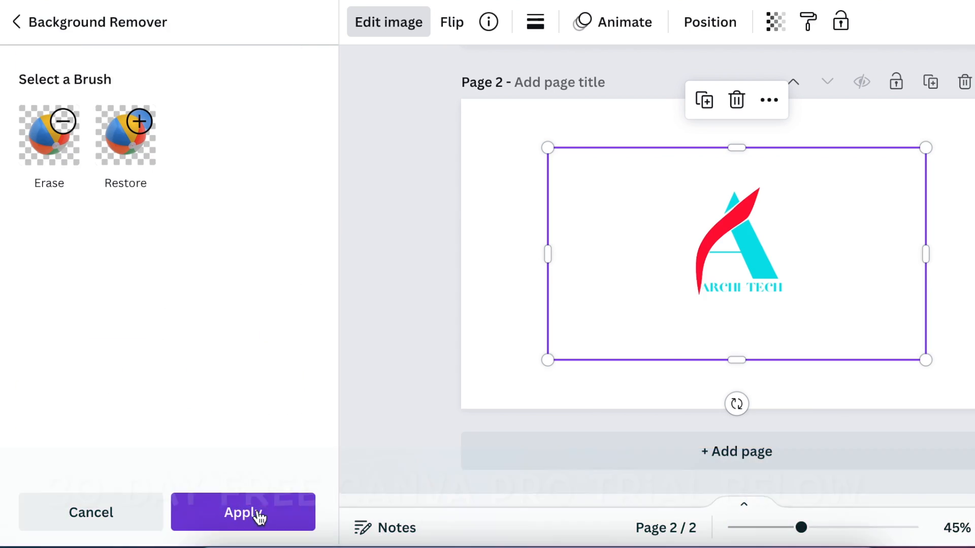
pyautogui.click(257, 516)
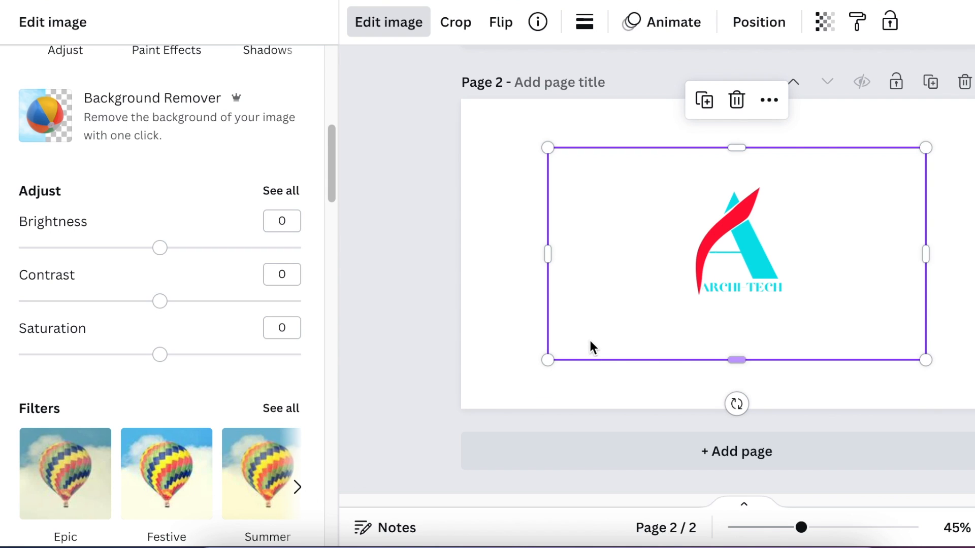
pyautogui.moveTo(620, 326); pyautogui.dragTo(537, 283)
pyautogui.moveTo(838, 312); pyautogui.dragTo(972, 403)
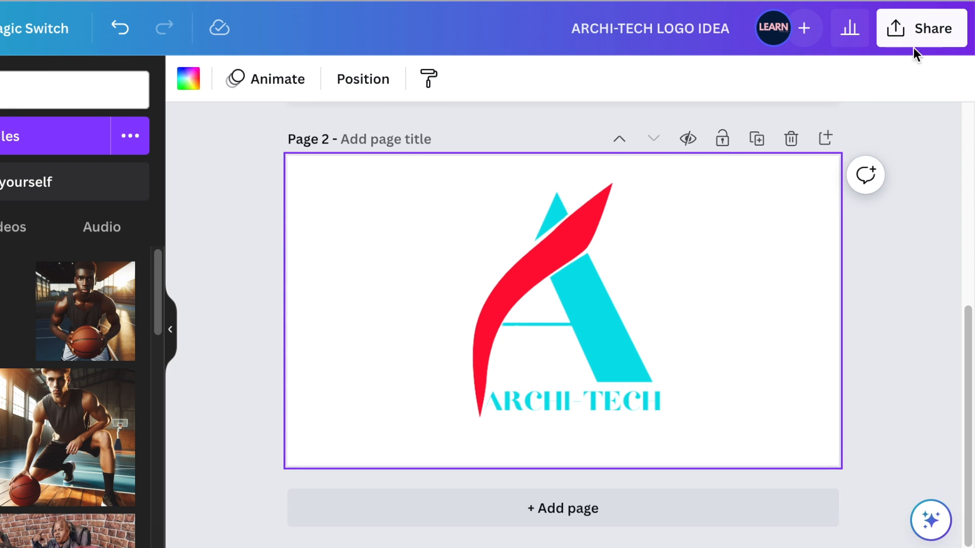
# - Download only page 2 as a 1,280 × 720 px PNG with a transparent background
pyautogui.click(913, 26)
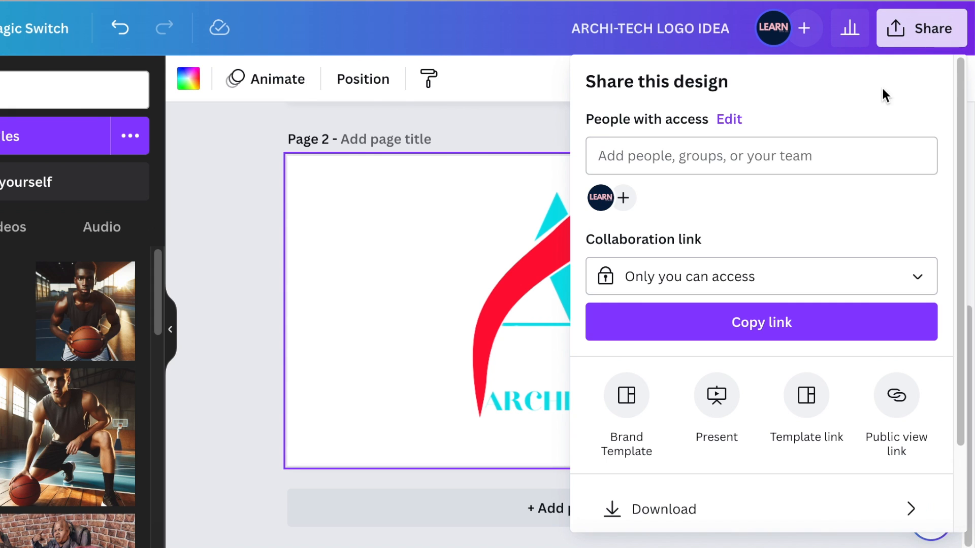
pyautogui.click(743, 517)
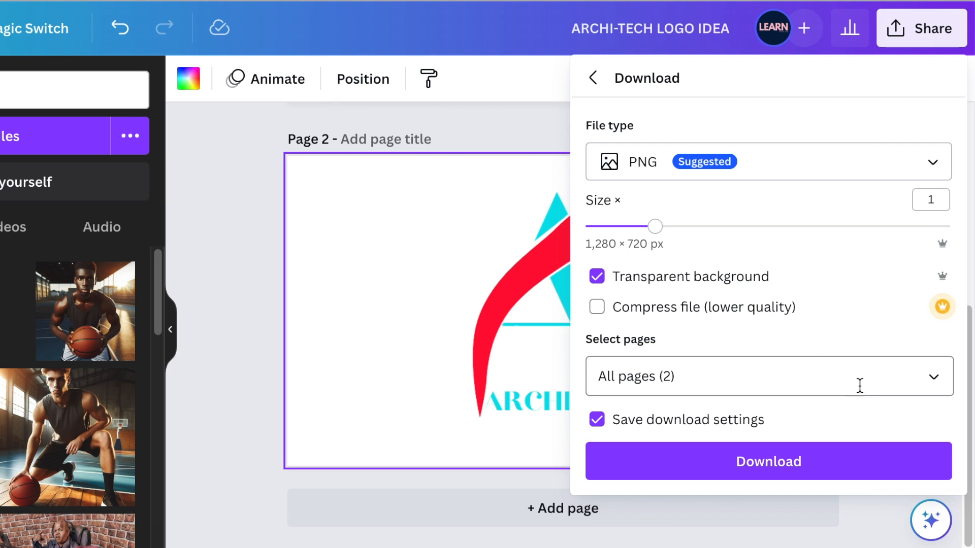
pyautogui.click(932, 377)
pyautogui.click(934, 138)
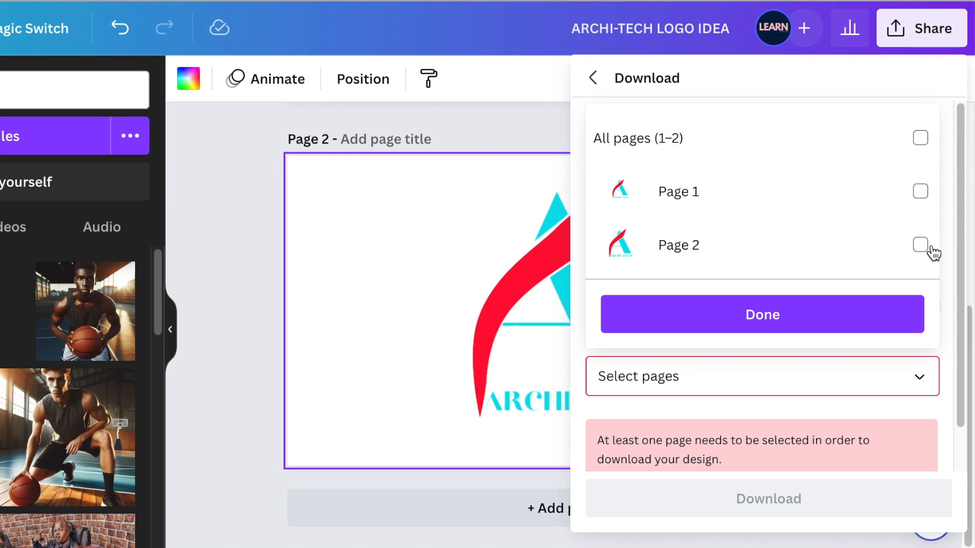
pyautogui.click(934, 244)
pyautogui.click(801, 322)
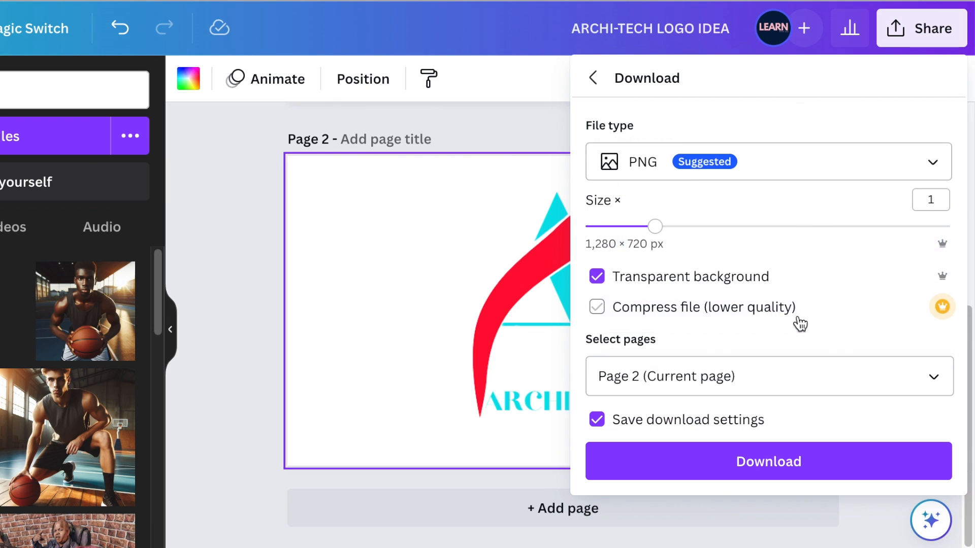
pyautogui.click(792, 462)
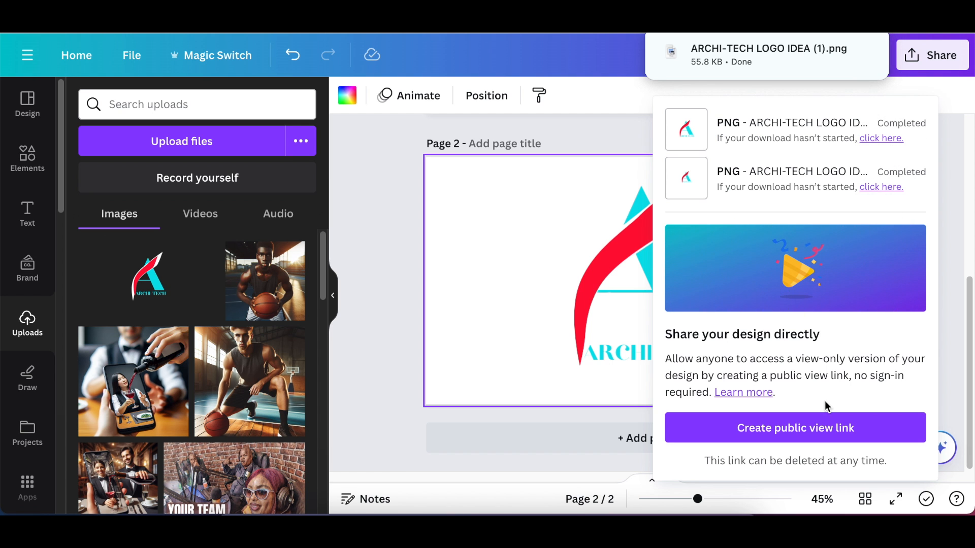
# - Switch to Photopea in a new browser tab and open 3D Glass Logo Mockup.psd from the 01. Mock up folder
pyautogui.press('super+t')
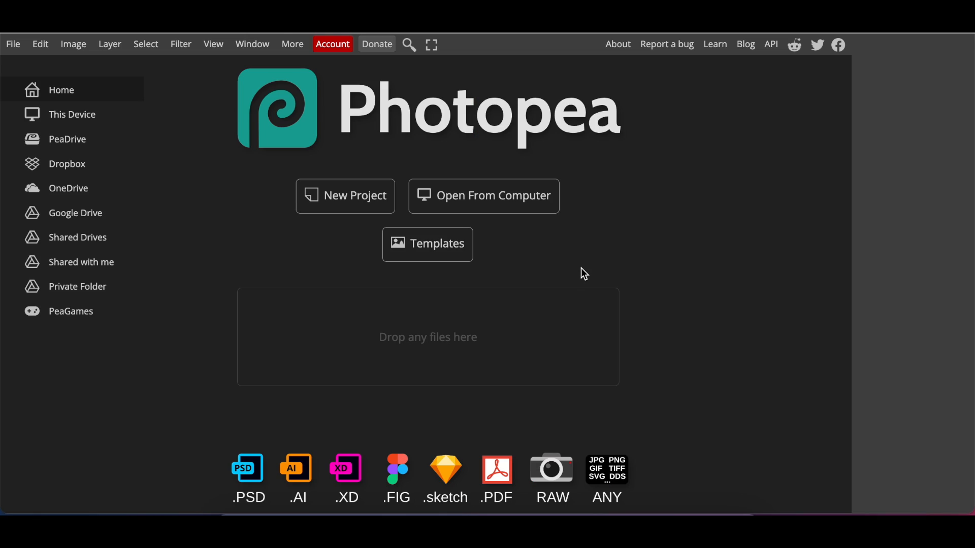
pyautogui.click(469, 200)
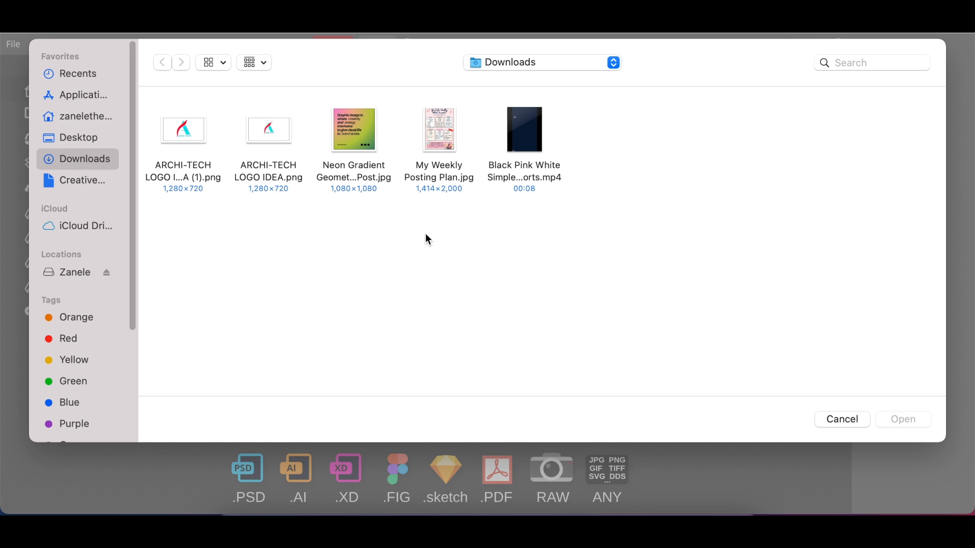
pyautogui.click(65, 273)
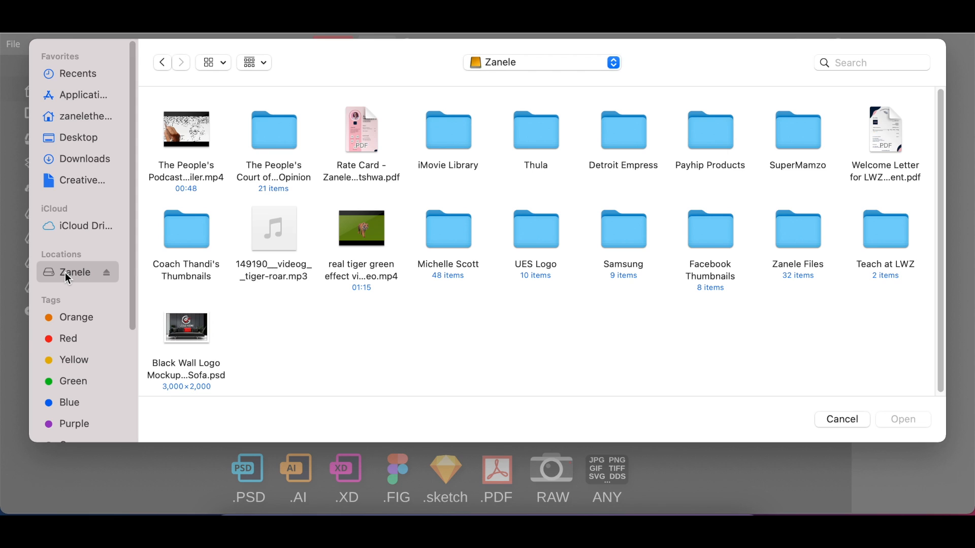
pyautogui.doubleClick(797, 231)
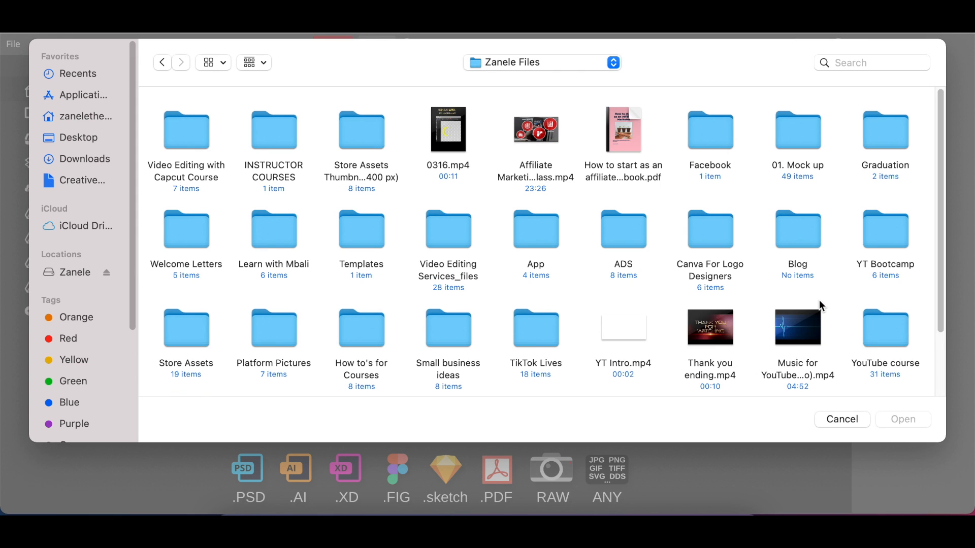
pyautogui.doubleClick(794, 139)
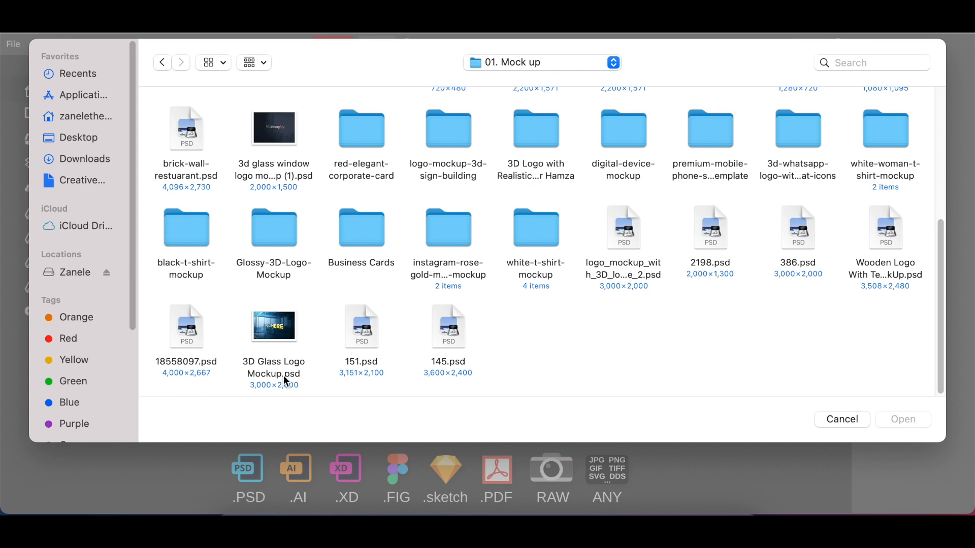
pyautogui.click(292, 379)
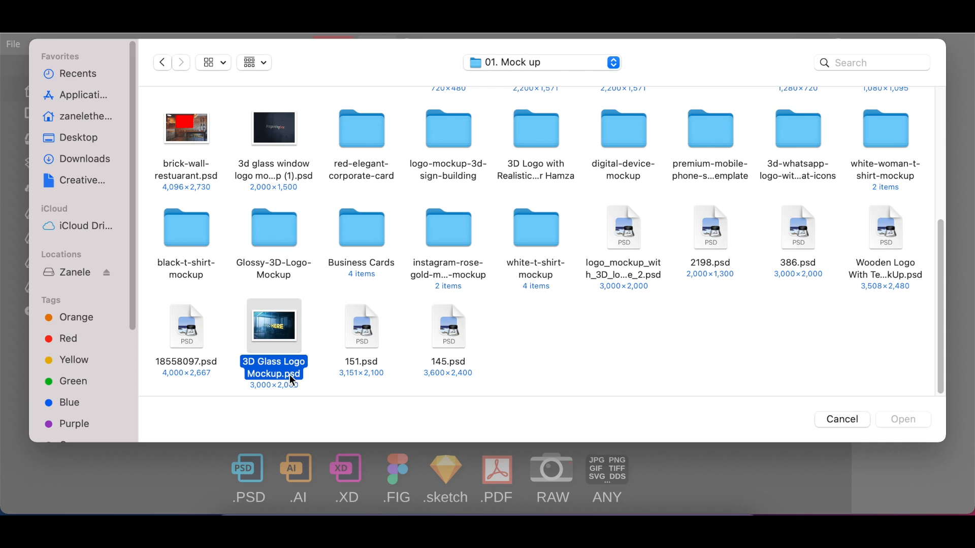
pyautogui.click(900, 419)
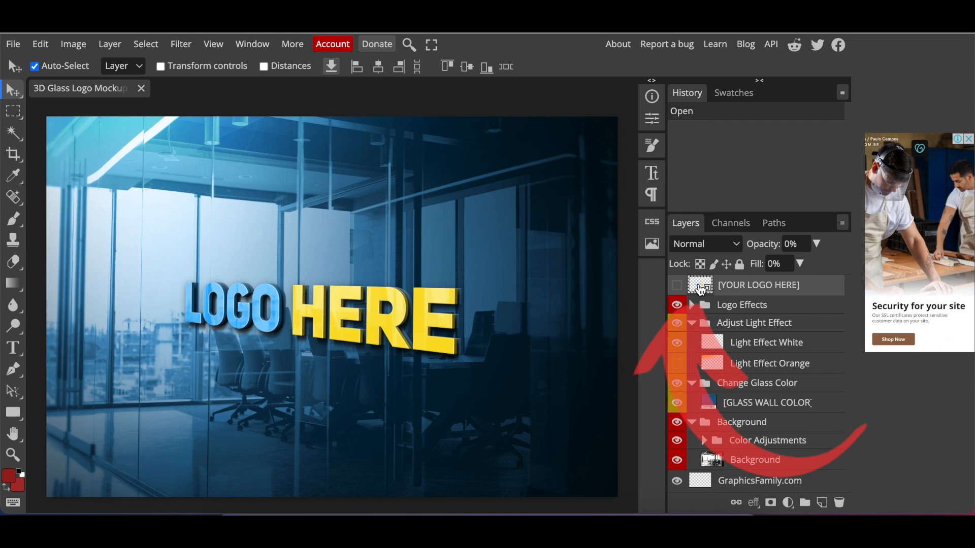
# - Open the contents of the [YOUR LOGO HERE] smart object and hide its LOGO HERE text layer
pyautogui.doubleClick(700, 287)
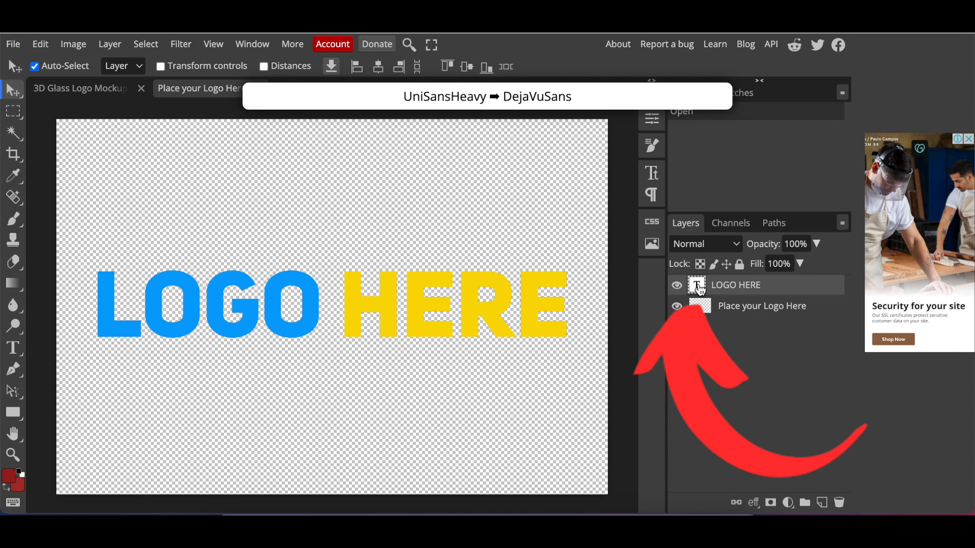
pyautogui.click(679, 286)
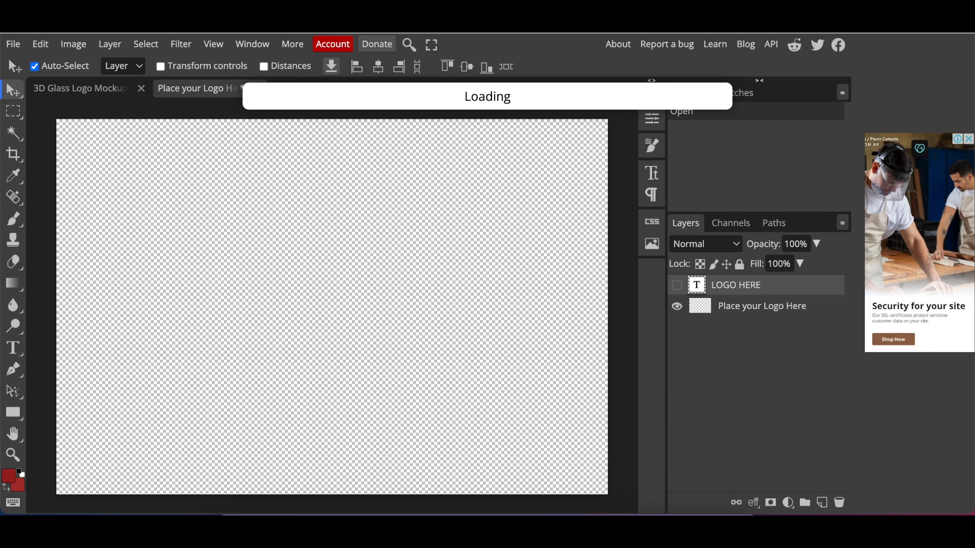
# - Place the downloaded transparent ARCHI-TECH LOGO IDEA image from the recent downloads into the open smart object document
pyautogui.click(876, 22)
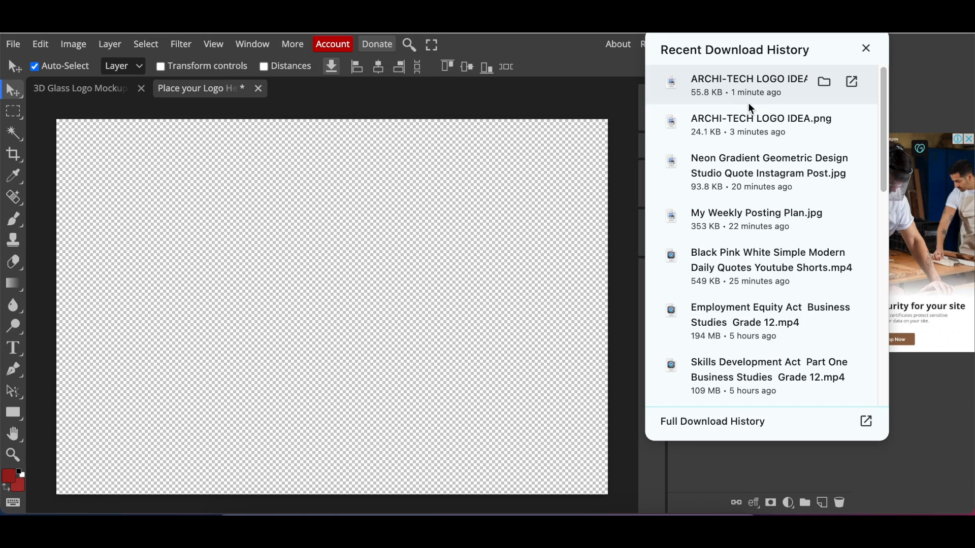
pyautogui.moveTo(724, 119); pyautogui.dragTo(307, 331)
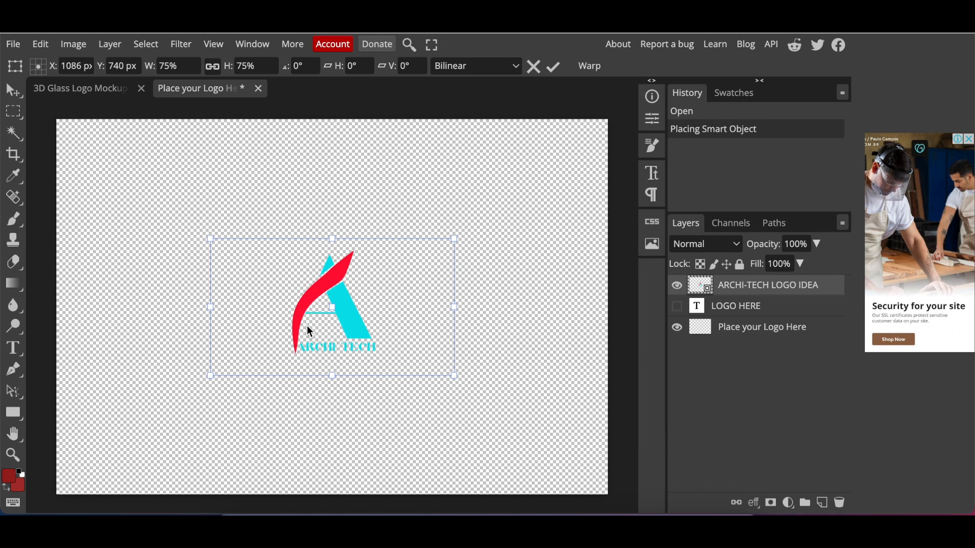
# - Enlarge the placed logo proportionally to about 198%, center it horizontally on the canvas, and save the smart object to update the mockup
pyautogui.moveTo(409, 343); pyautogui.dragTo(241, 213)
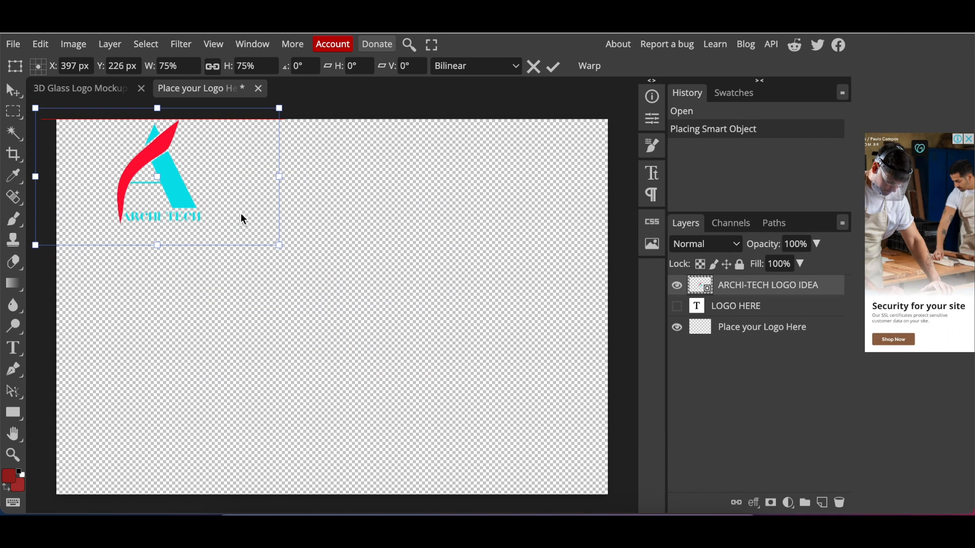
pyautogui.moveTo(279, 245); pyautogui.dragTo(675, 533)
pyautogui.moveTo(651, 454); pyautogui.dragTo(677, 469)
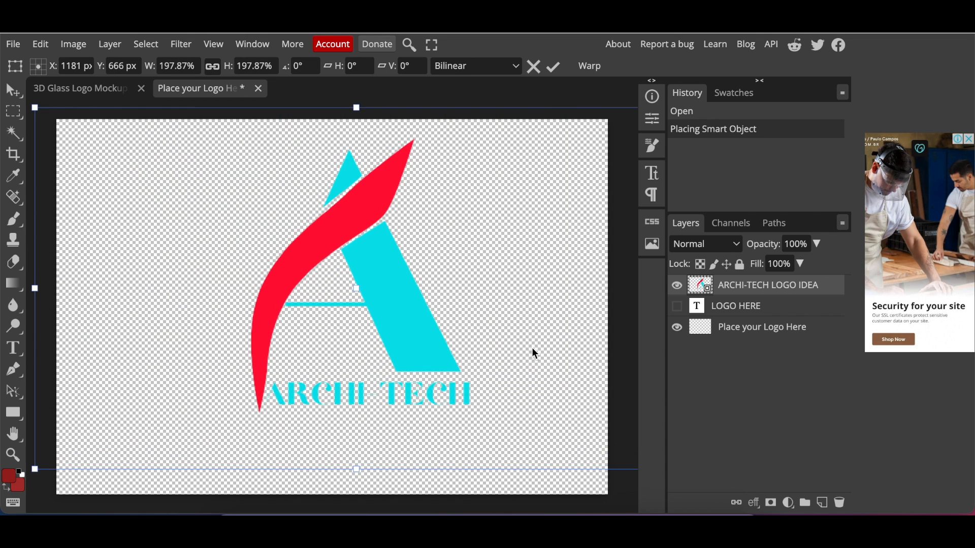
pyautogui.moveTo(548, 335); pyautogui.dragTo(525, 350)
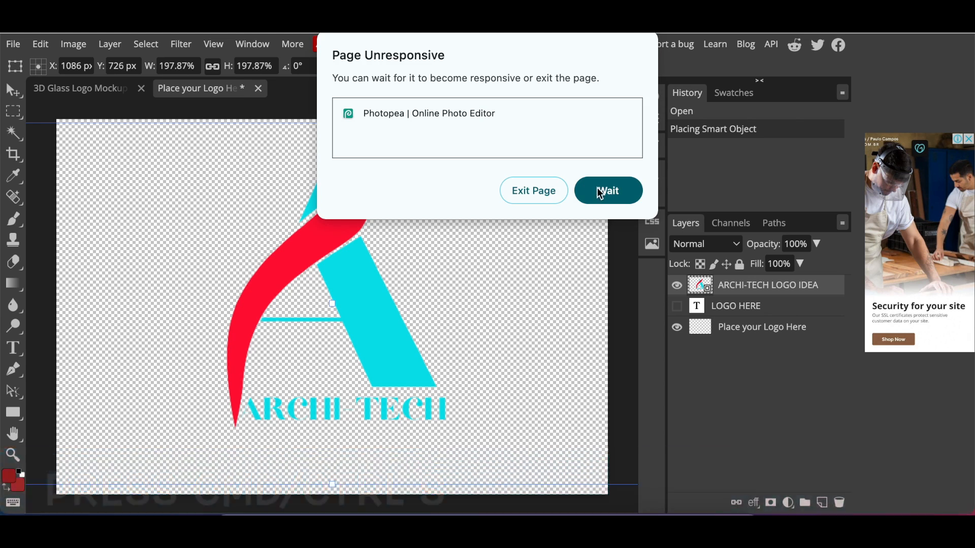
pyautogui.click(603, 189)
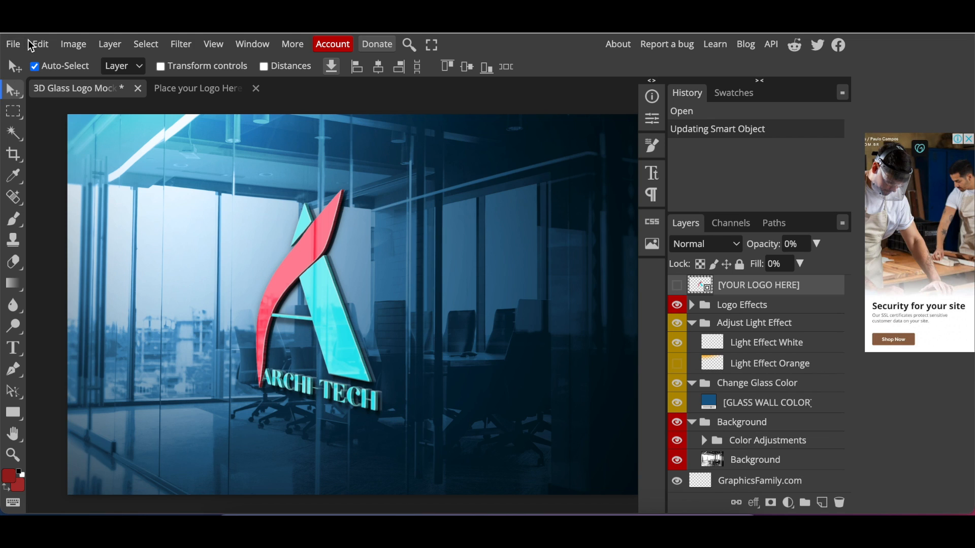
# - Export the 3D glass mockup as a PNG 700 px wide with proportional height at 100% quality
pyautogui.click(15, 44)
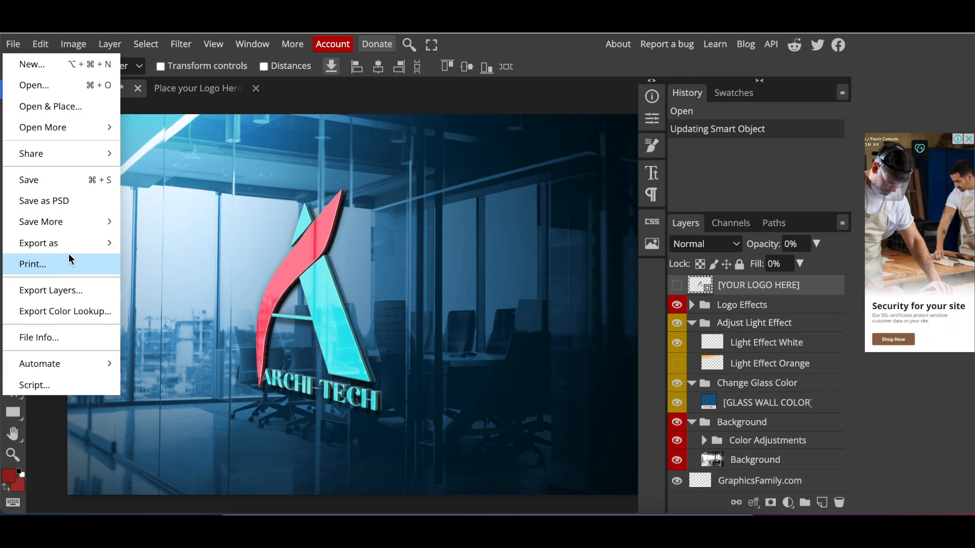
pyautogui.moveTo(91, 243)
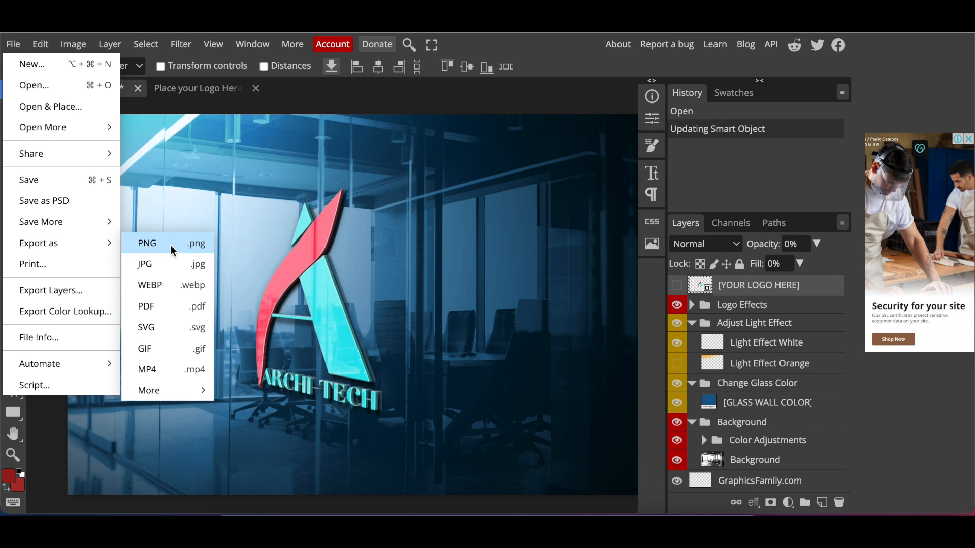
pyautogui.click(171, 245)
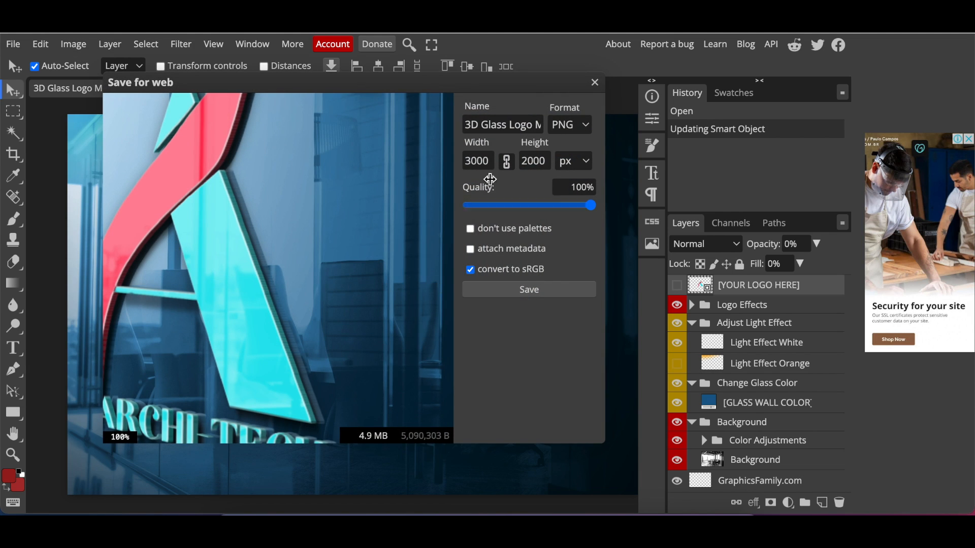
pyautogui.doubleClick(477, 161)
pyautogui.write('7')
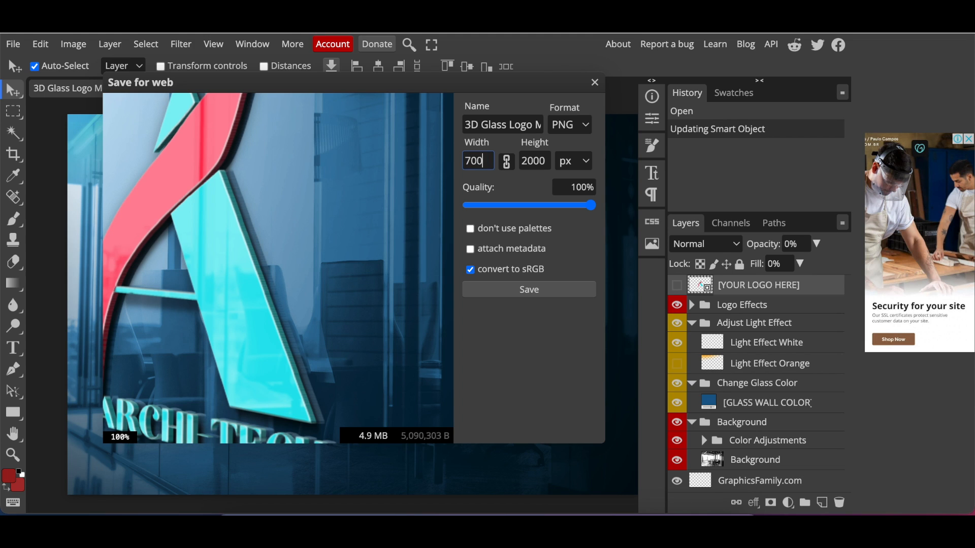
pyautogui.write('00')
pyautogui.press('Tab')
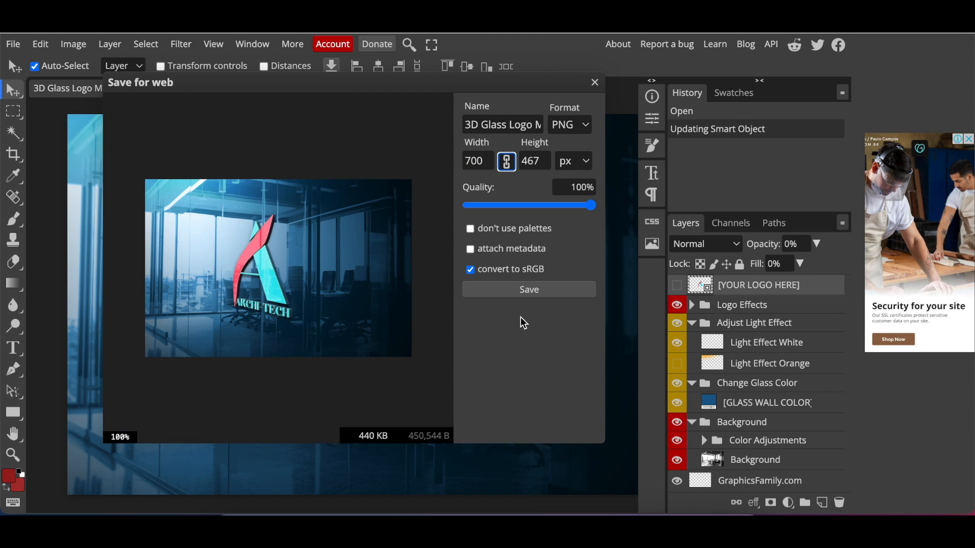
pyautogui.click(537, 292)
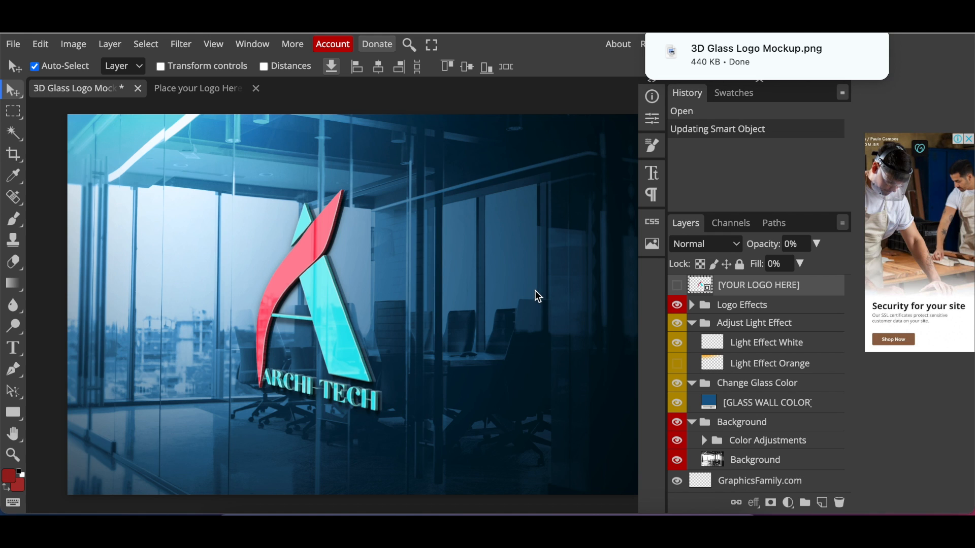